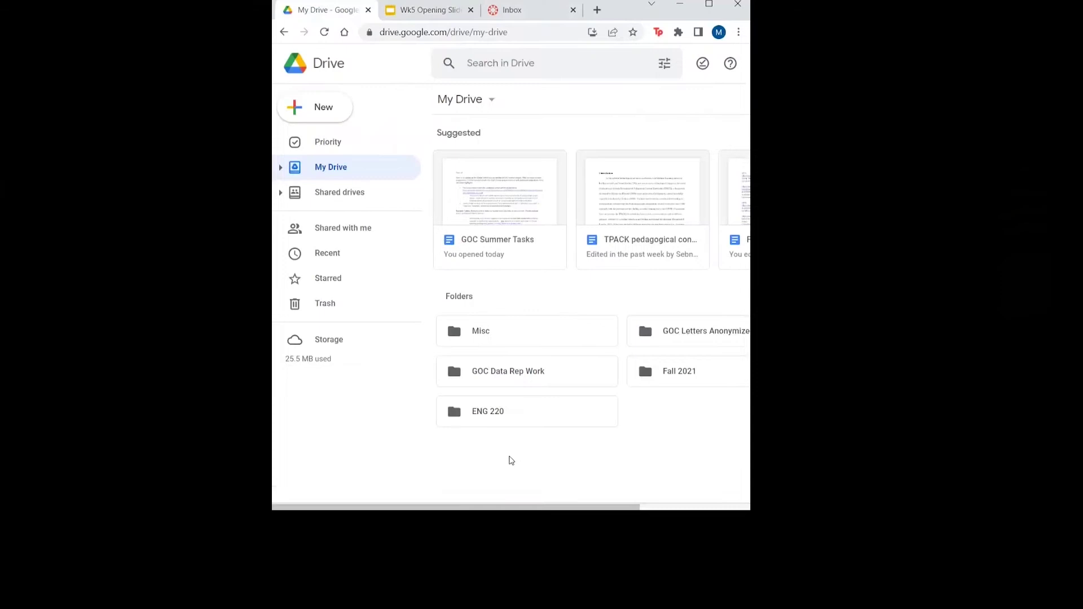
Create a blank Google Doc and title it 'Collaborative Writing Letter'
click(339, 109)
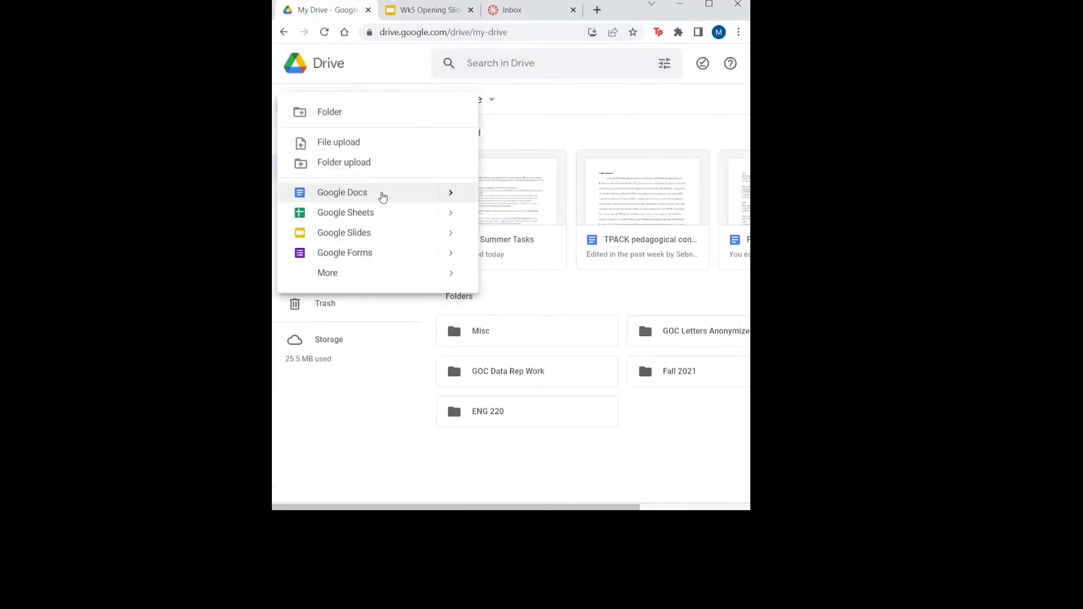
click(382, 194)
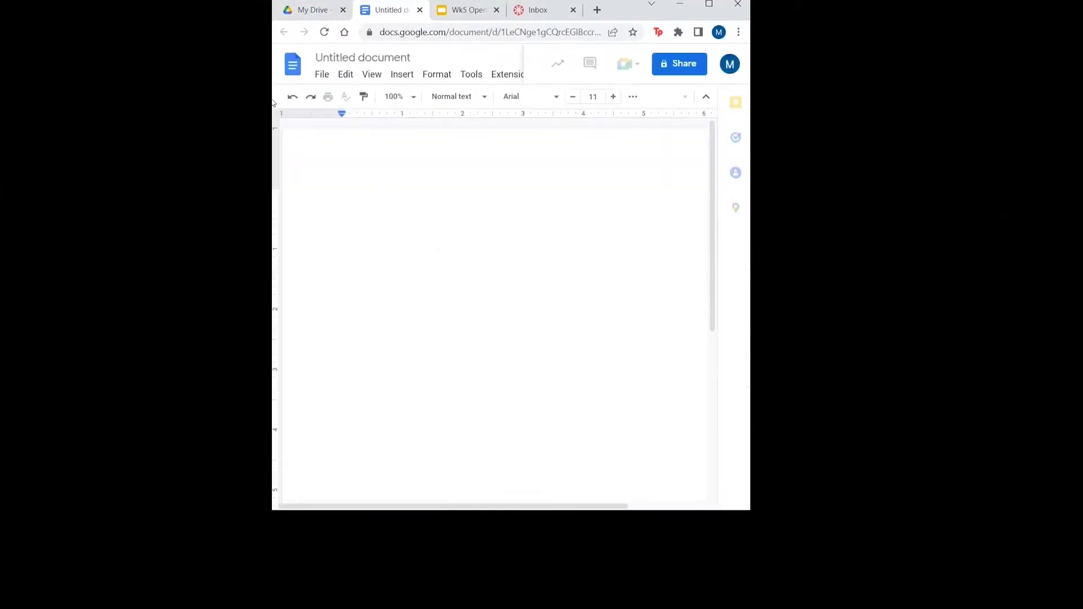
click(371, 62)
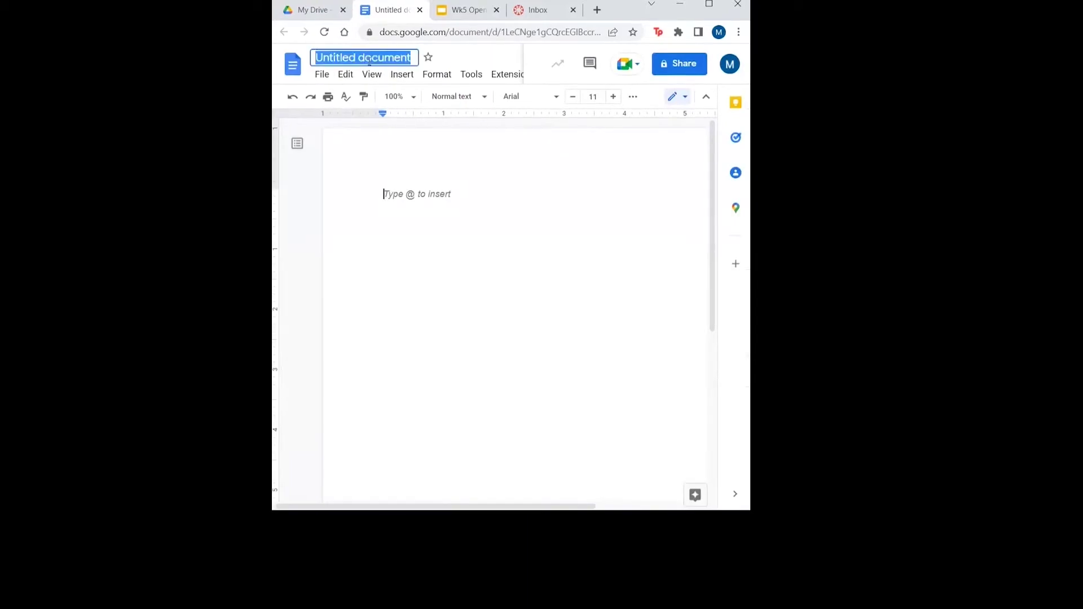
text(Collaborative W)
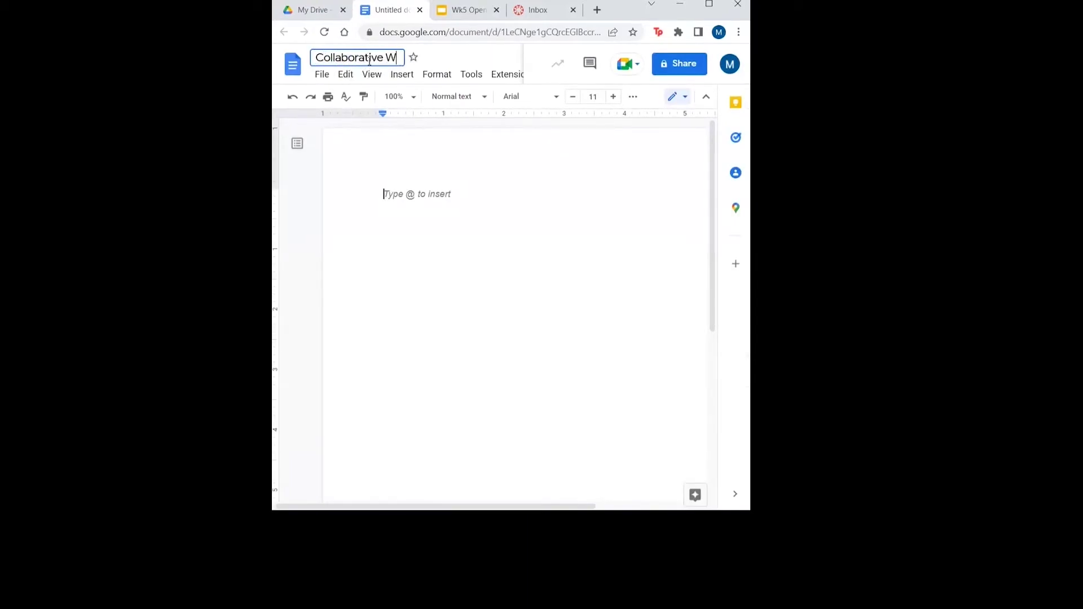
text(riting Letter)
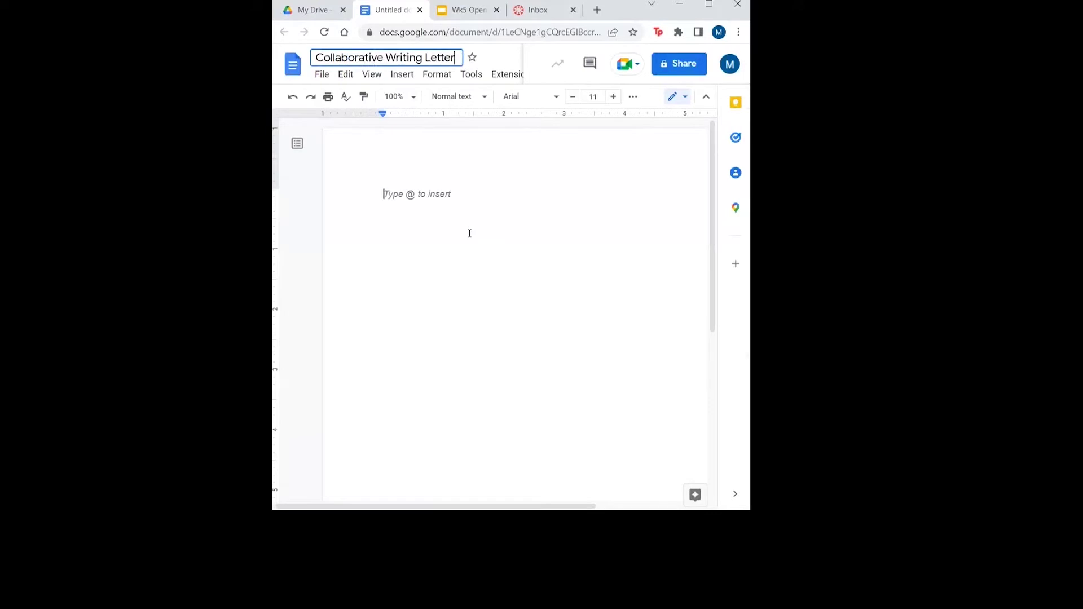
click(469, 233)
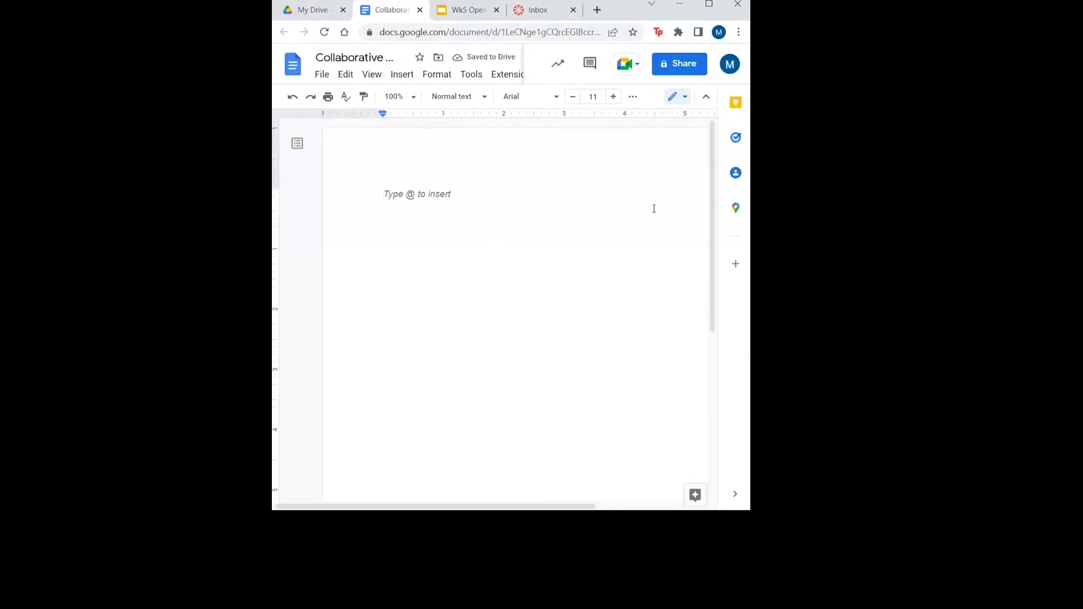
Set link sharing to Anyone with the link as Editor and copy the document link
click(679, 63)
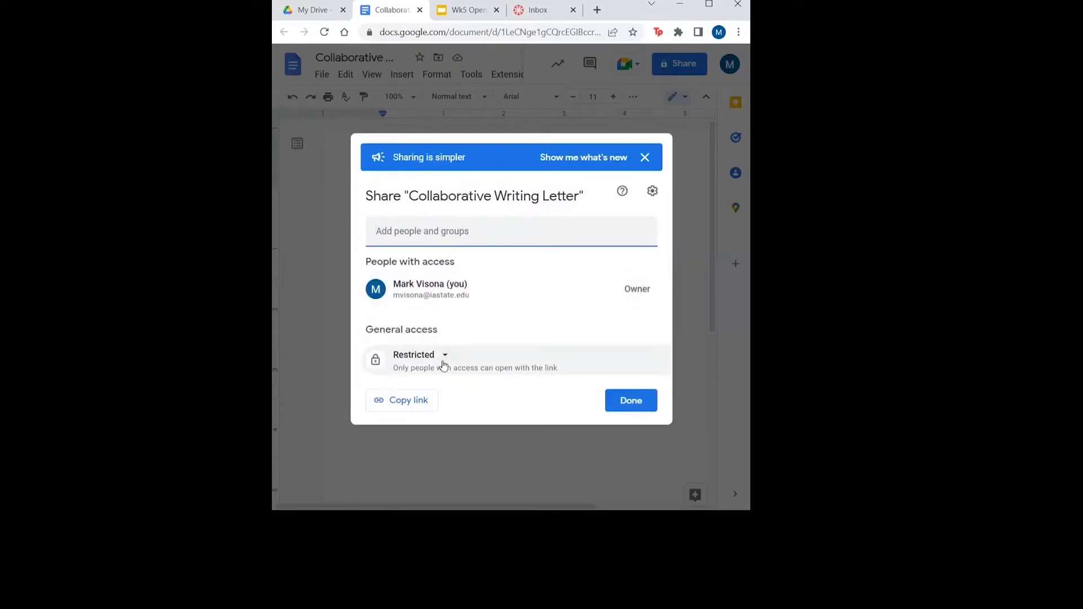
click(444, 357)
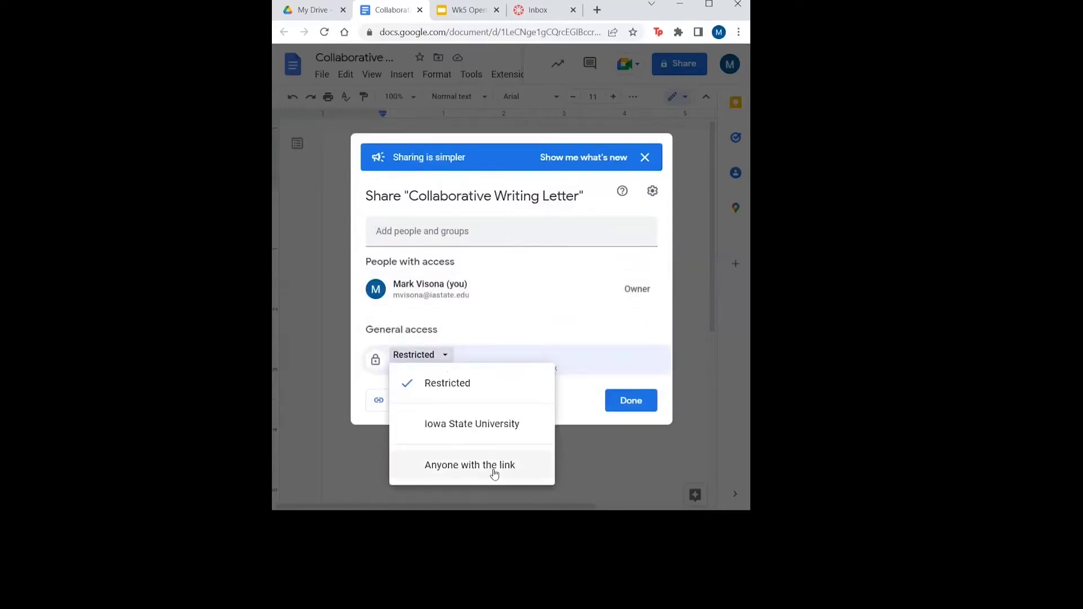
click(494, 465)
click(628, 360)
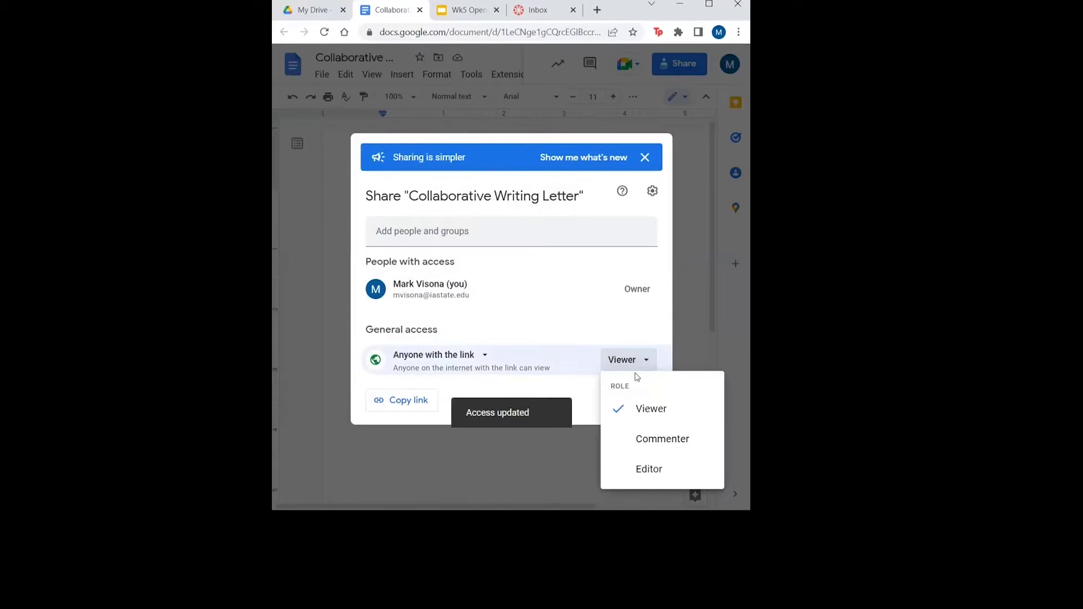
click(647, 473)
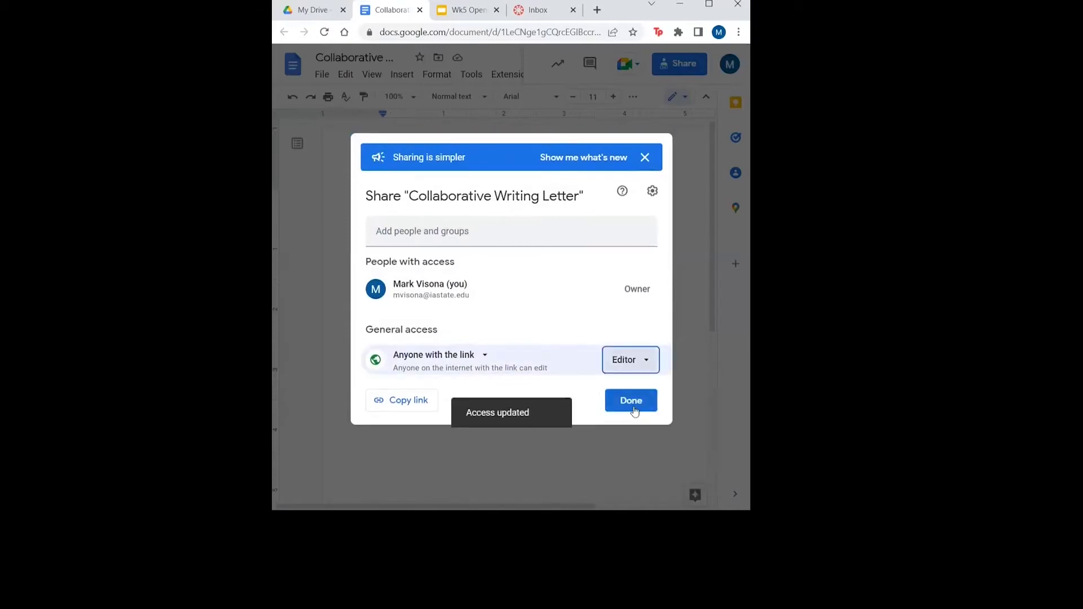
click(401, 400)
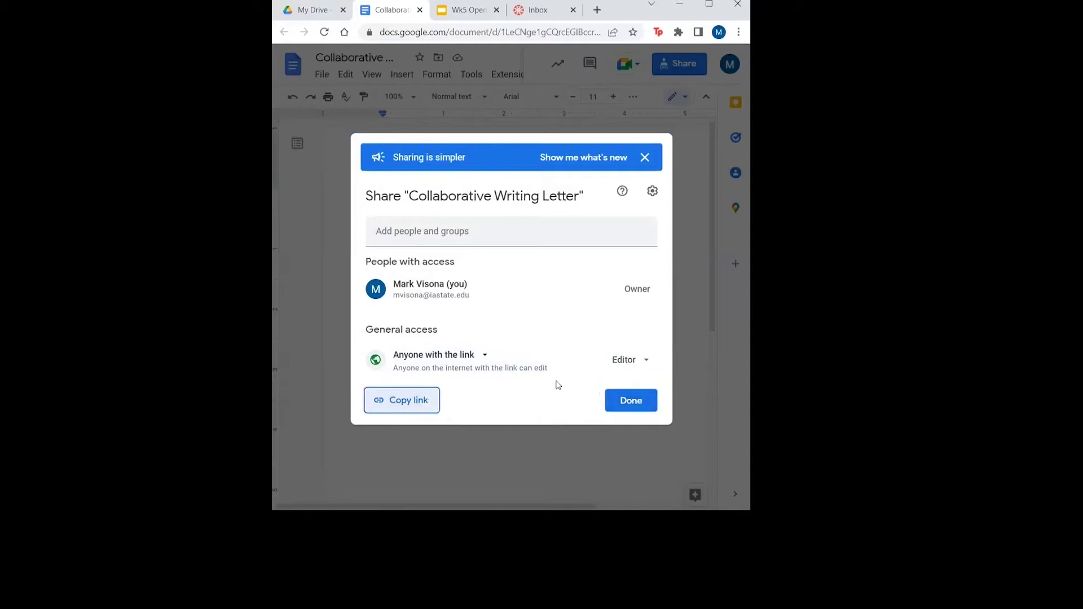
click(623, 403)
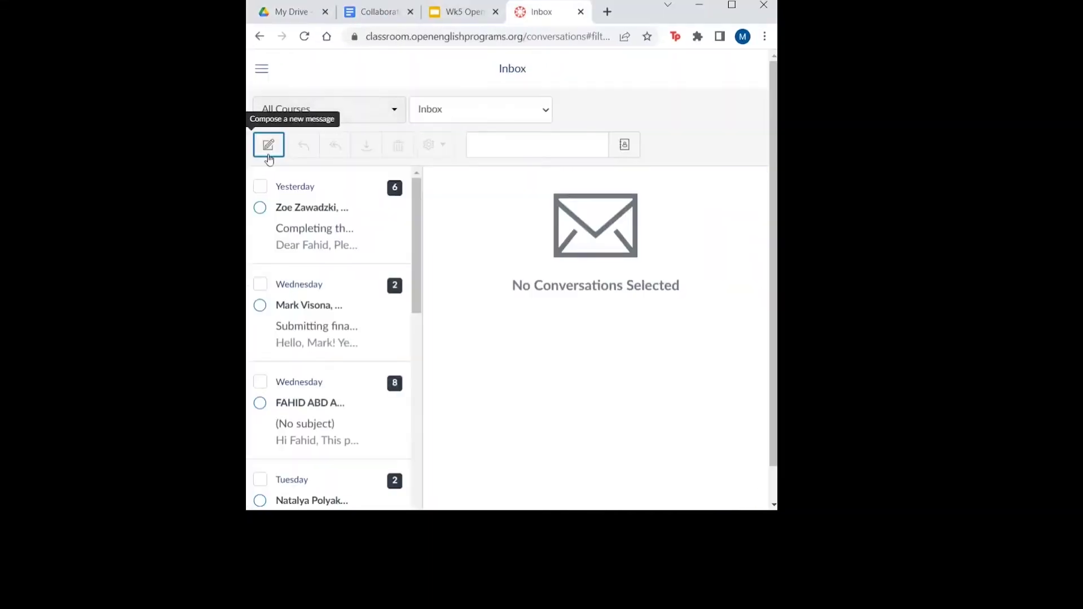
Start a new Canvas message for the course, addressed to the classmate, with subject 'Link to Letter!'
click(267, 148)
click(374, 151)
mouse_move(457, 204)
click(549, 228)
click(442, 170)
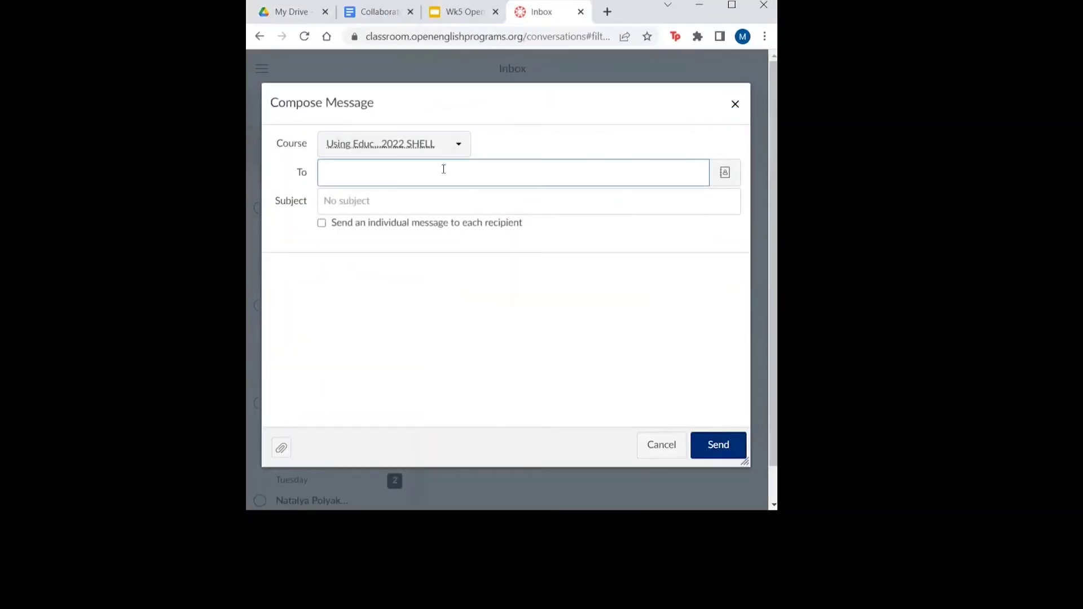
text(Mahdi)
click(459, 195)
click(446, 195)
text(Link to Letter)
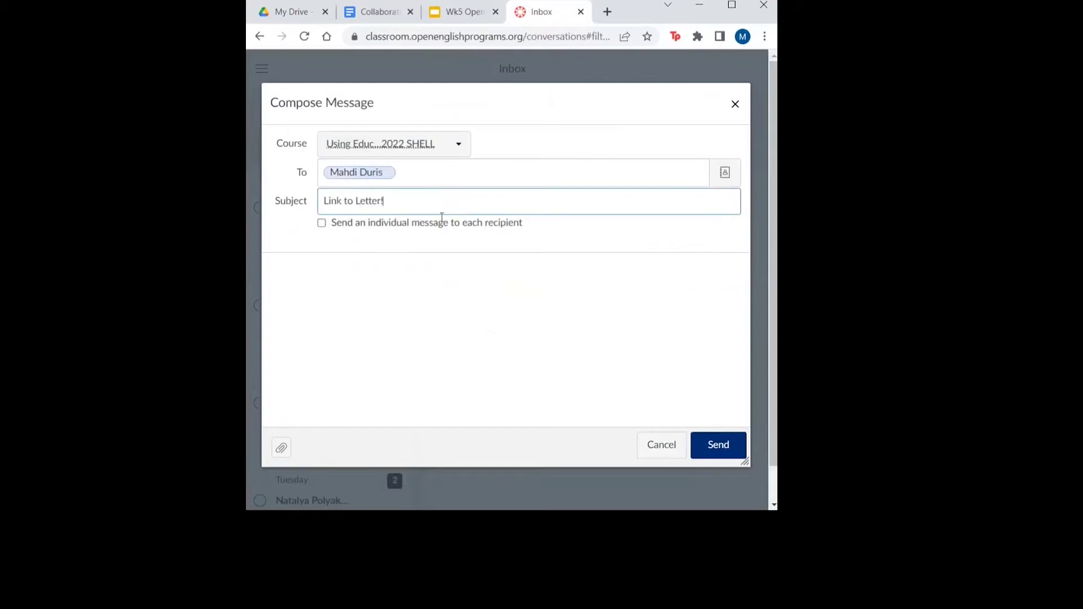
Write the body: a 'Hi' greeting, 'Here is the link to our shared document' and the pasted link
click(435, 291)
text(Hi Group,)
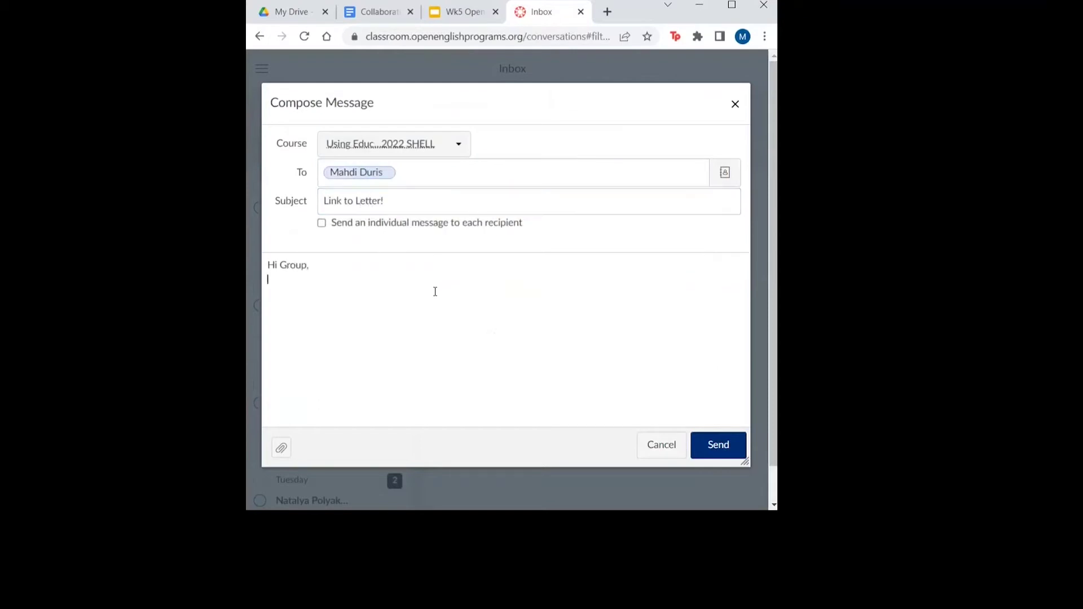
key(Return)
text(Here is the link to our shared document!)
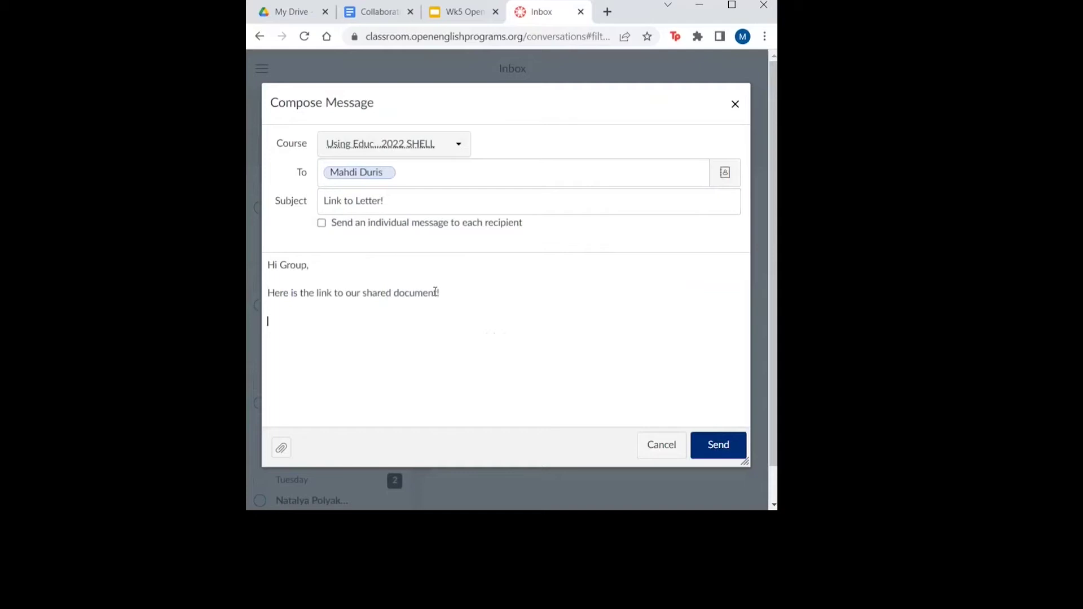
key(ctrl+v)
key(Return)
Sign the message 'Best,', send it, and type 'Letter Writing Ideas' in the document
text(Best,)
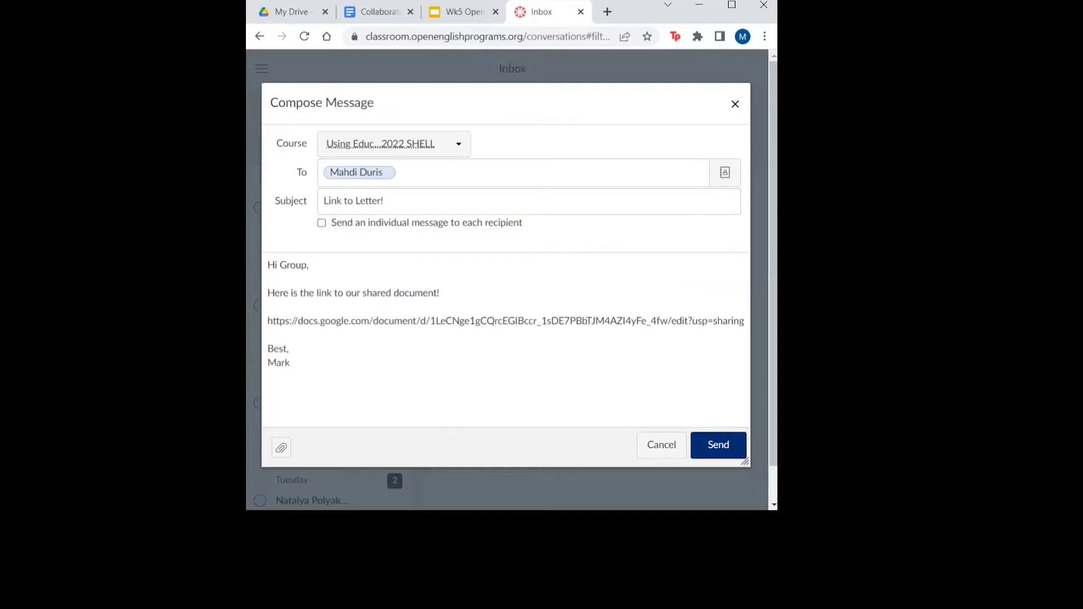
click(716, 451)
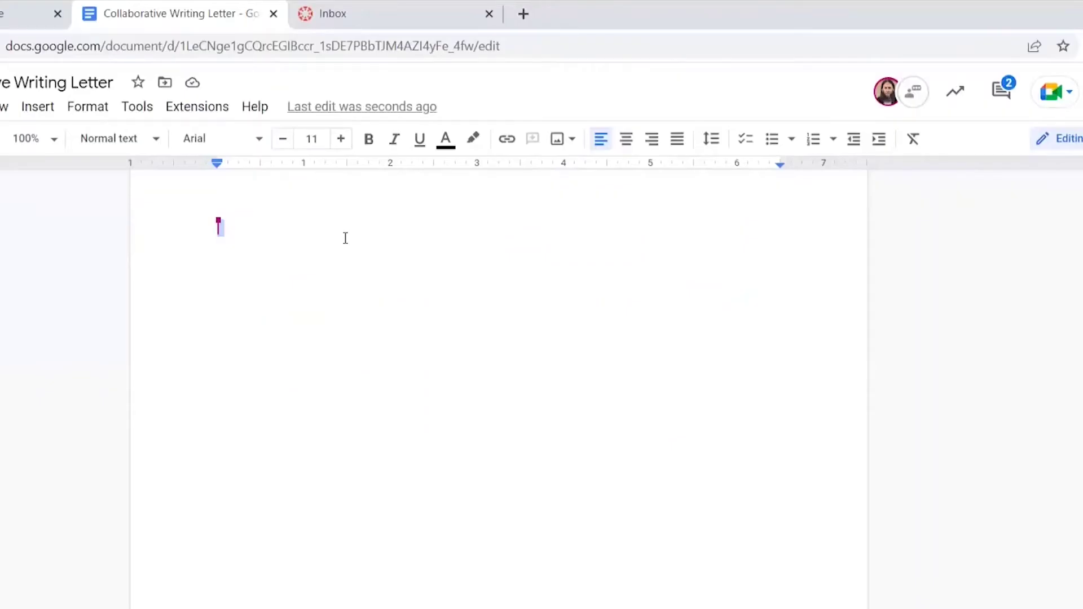
text(Letter Writing Ideas)
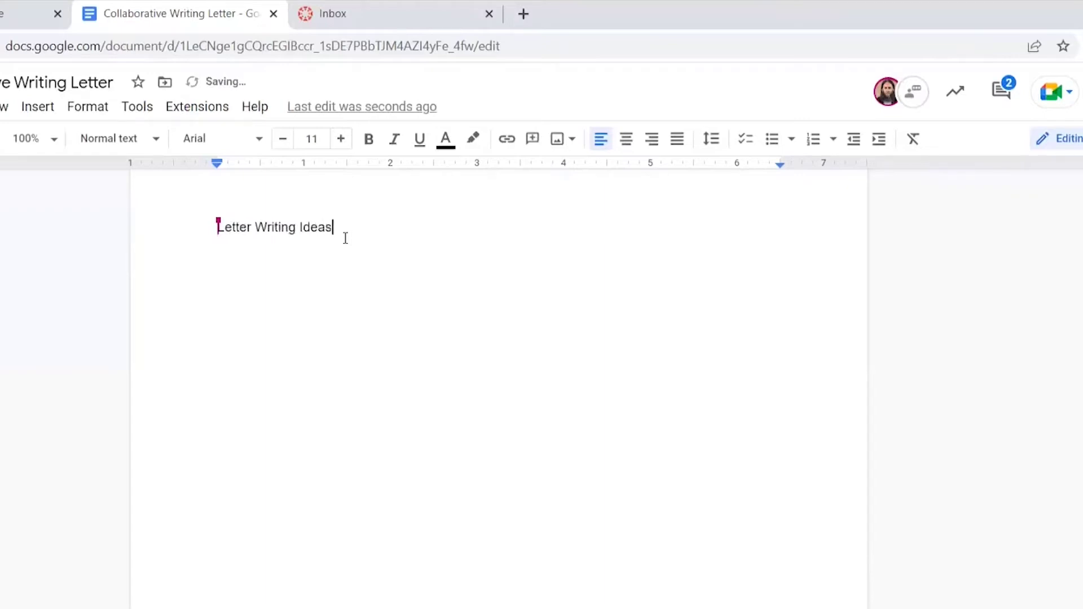
Comment on the heading: 'Let's get started! What should we include in our letter?'
triple_click(274, 234)
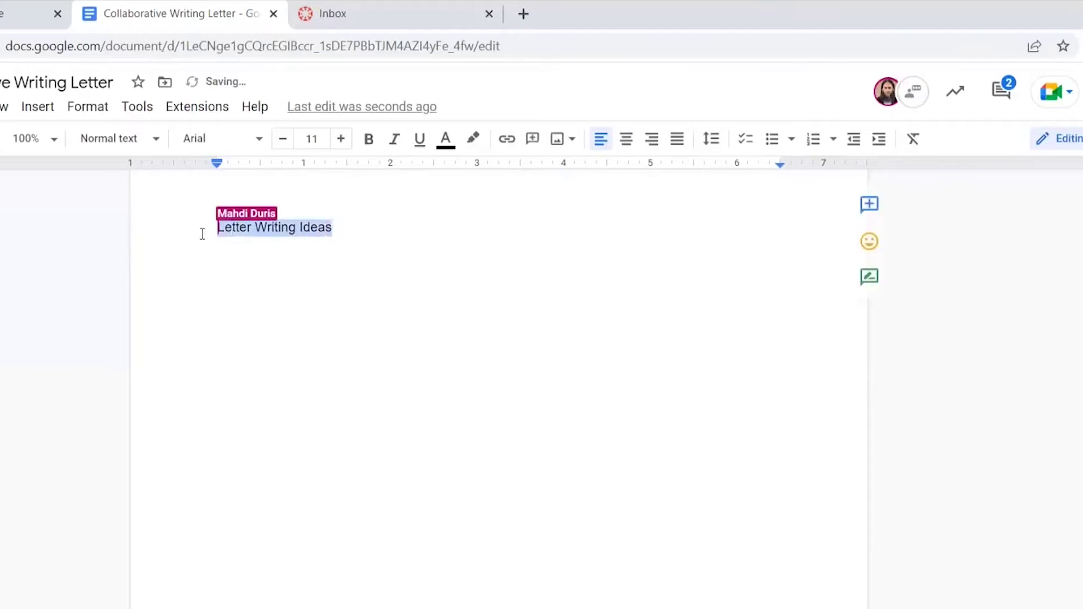
click(872, 210)
text(Let's get starte)
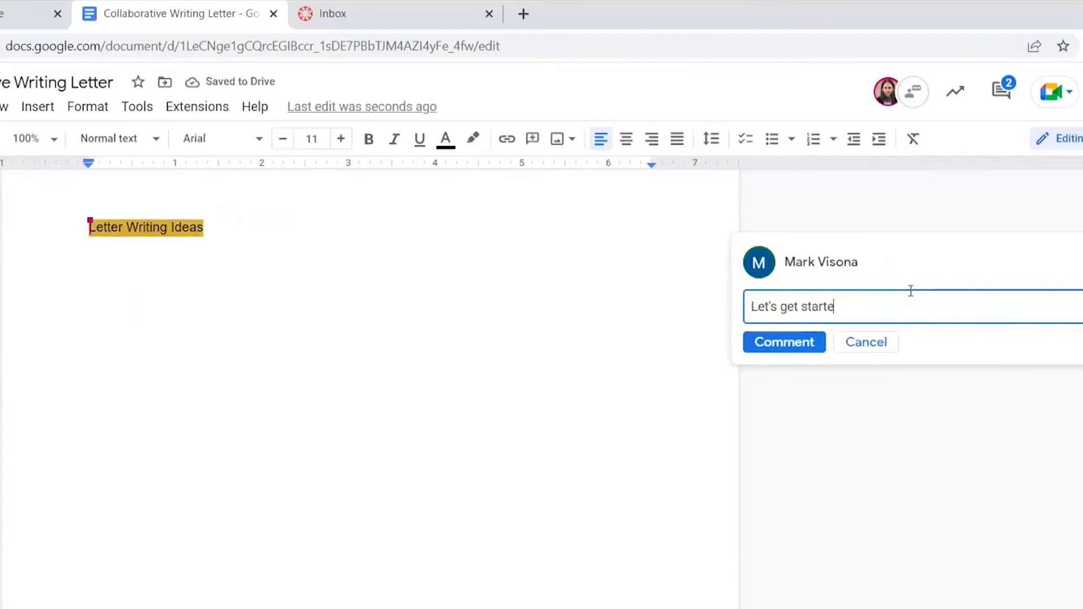
text(d! What should we include in )
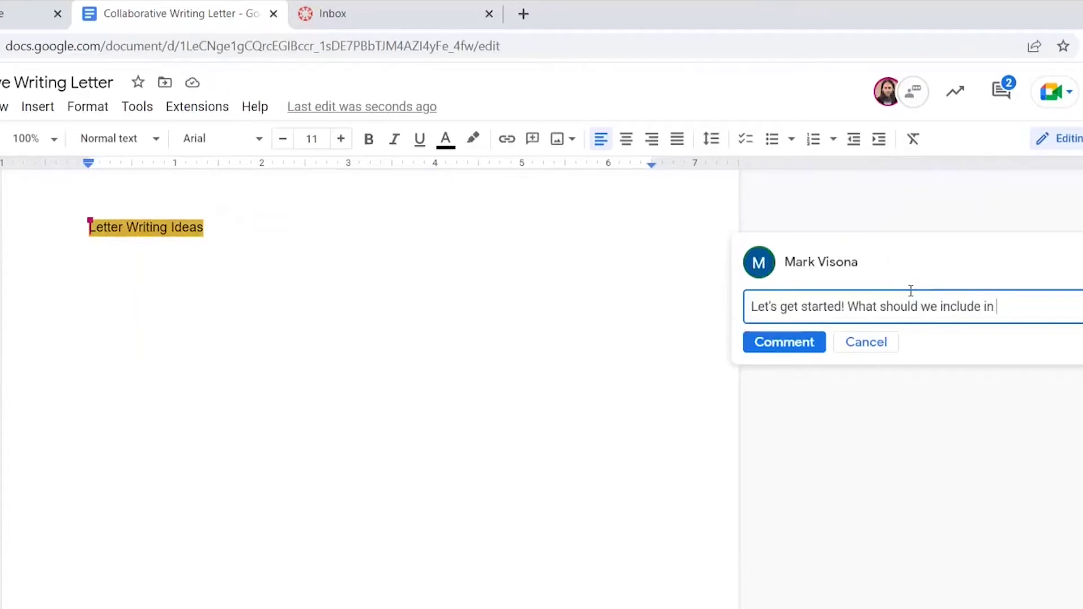
text(our letter?)
click(780, 343)
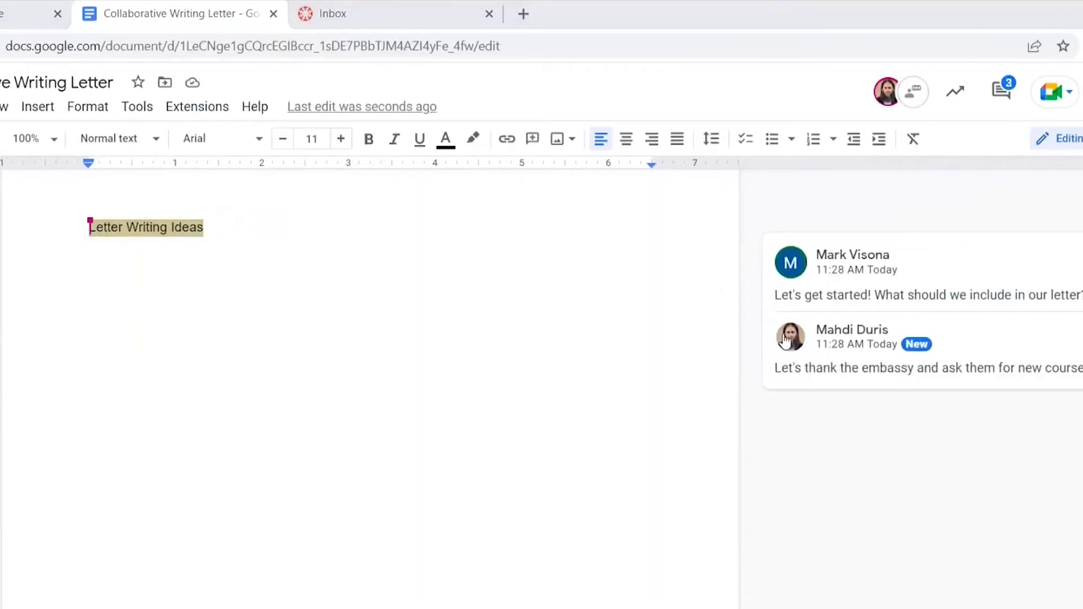
click(639, 331)
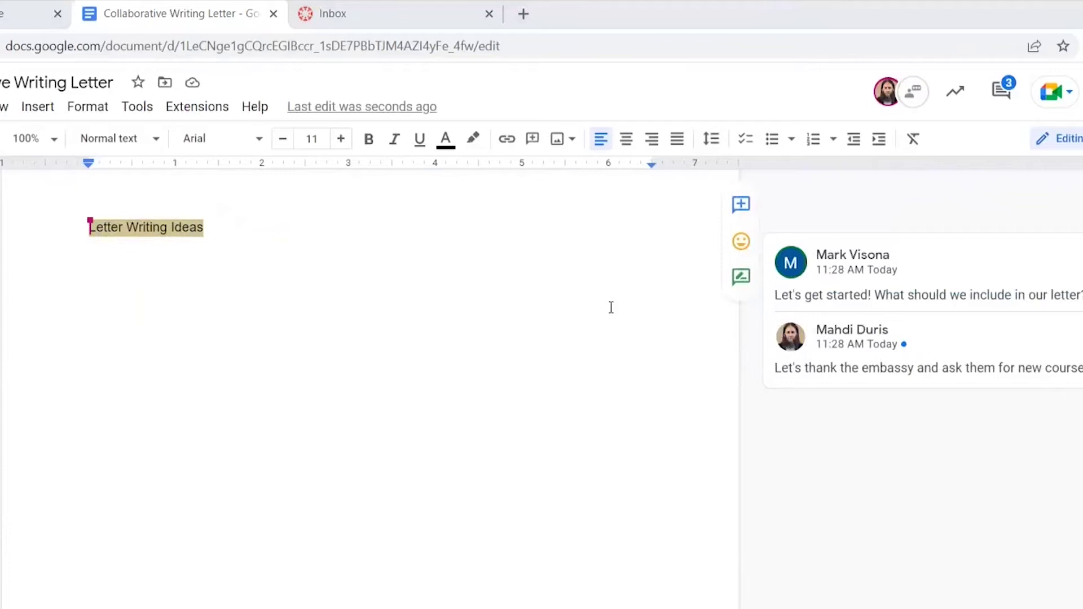
Add a numbered outline: Opening, Thank the embassy, Ask them for new courses, Closing of letter
key(Return)
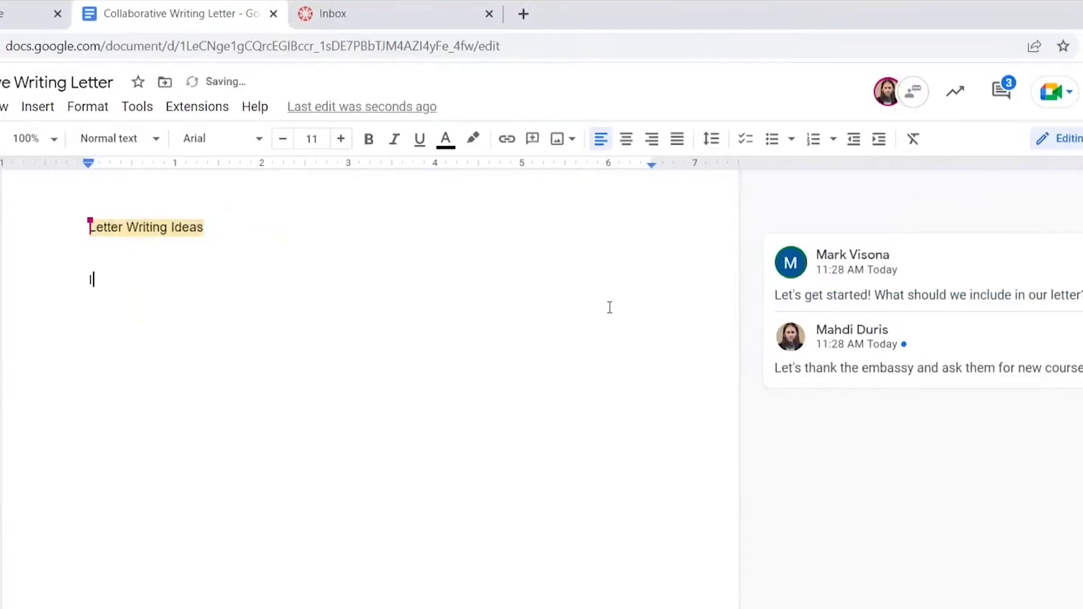
key(ctrl+shift+7)
text(Opening)
key(Return)
text(Thank the)
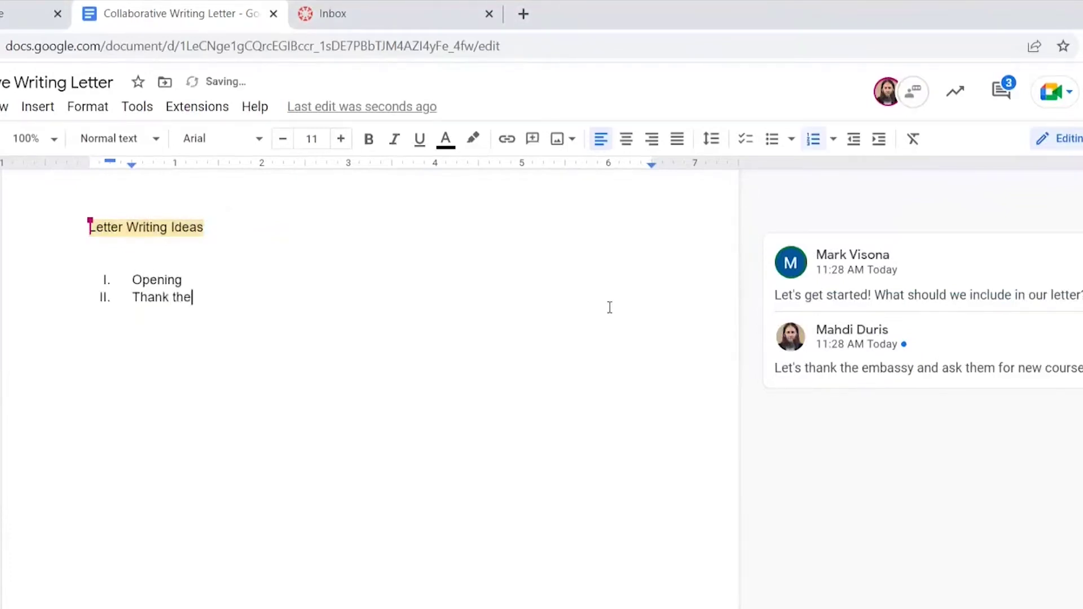
text( embassy)
key(Return)
text(Ask )
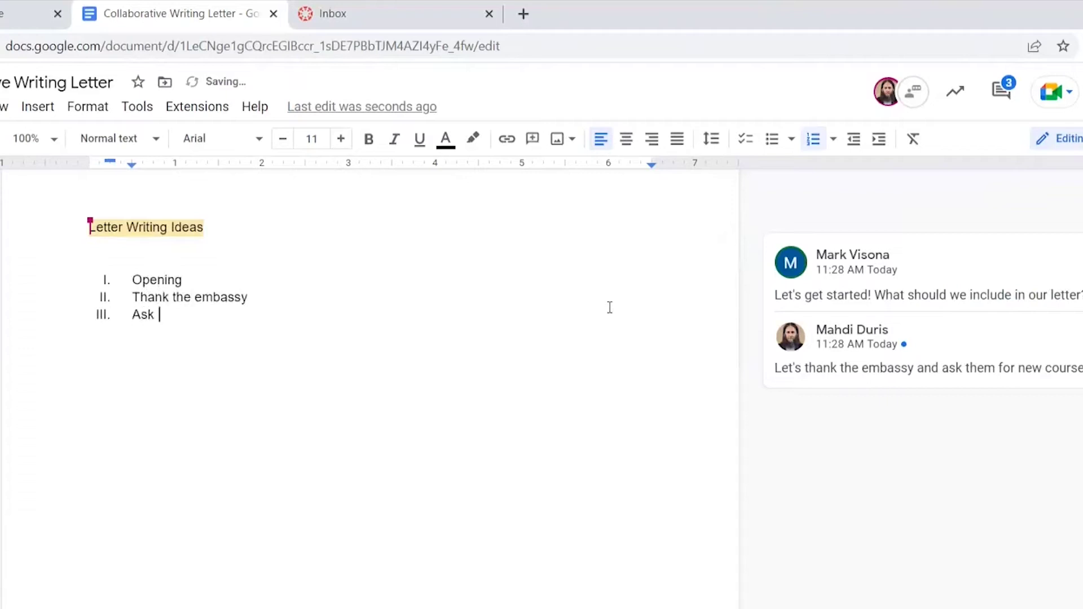
text(them for new courses)
key(Return)
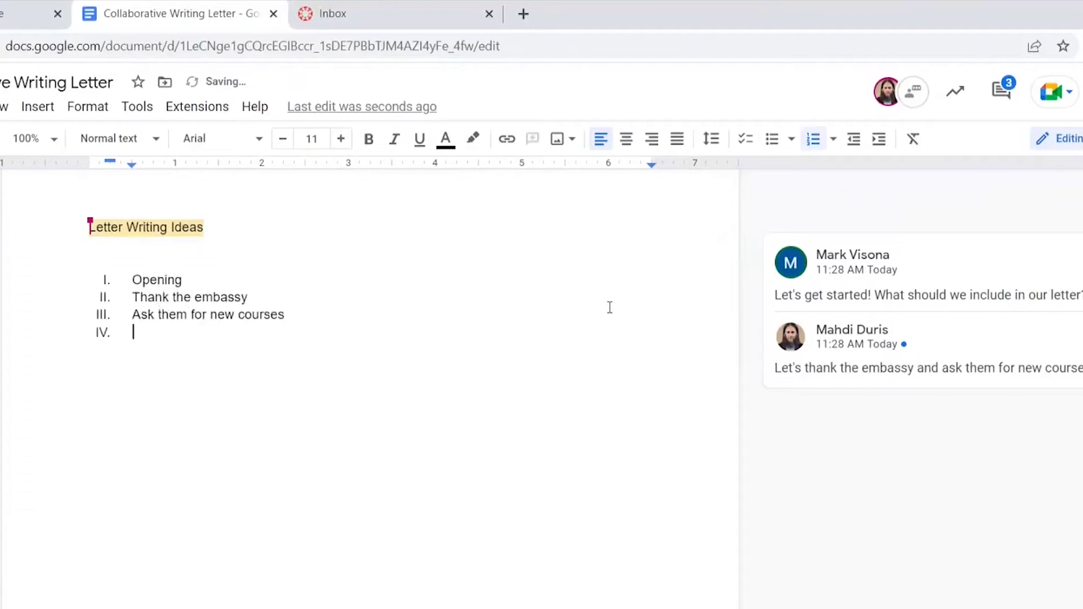
text(Closing of letter)
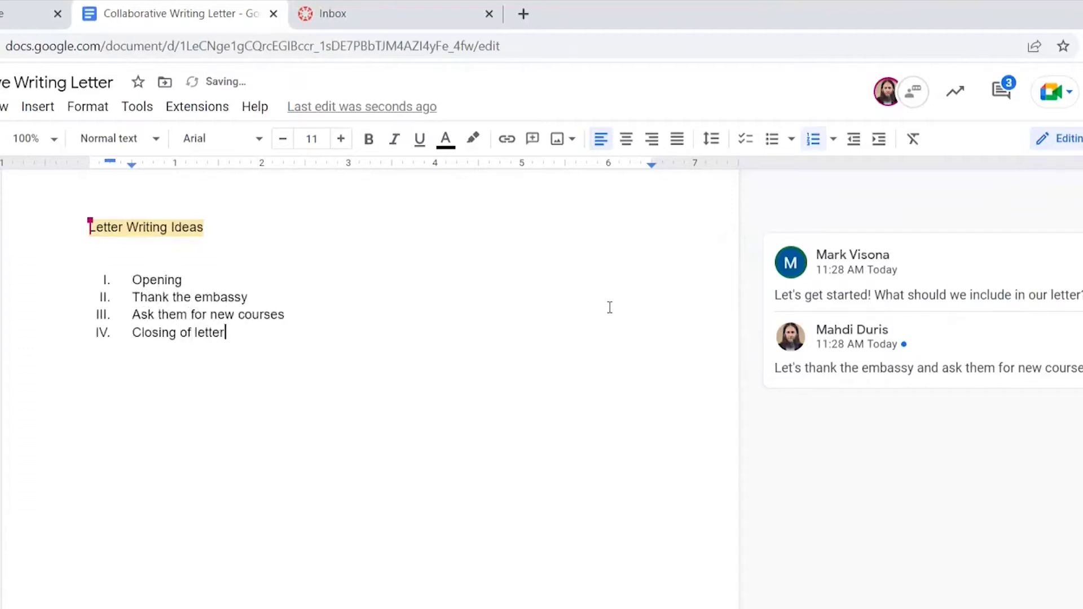
Draft a comment on 'Closing of letter': 'What do you think about this order of the letter?'
drag(258, 337, 126, 337)
click(740, 308)
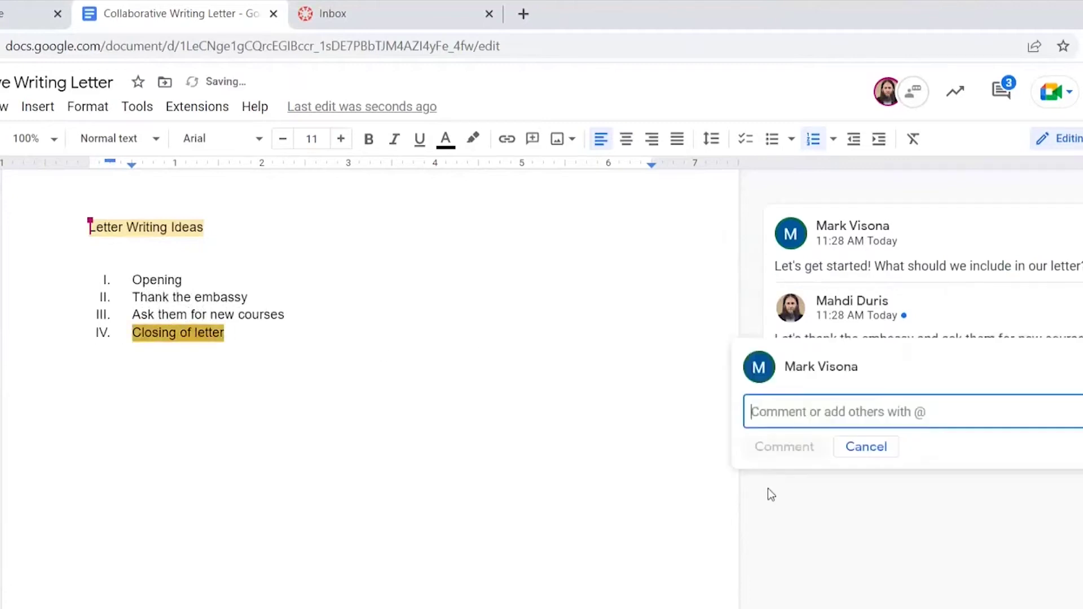
text(What do you think about this)
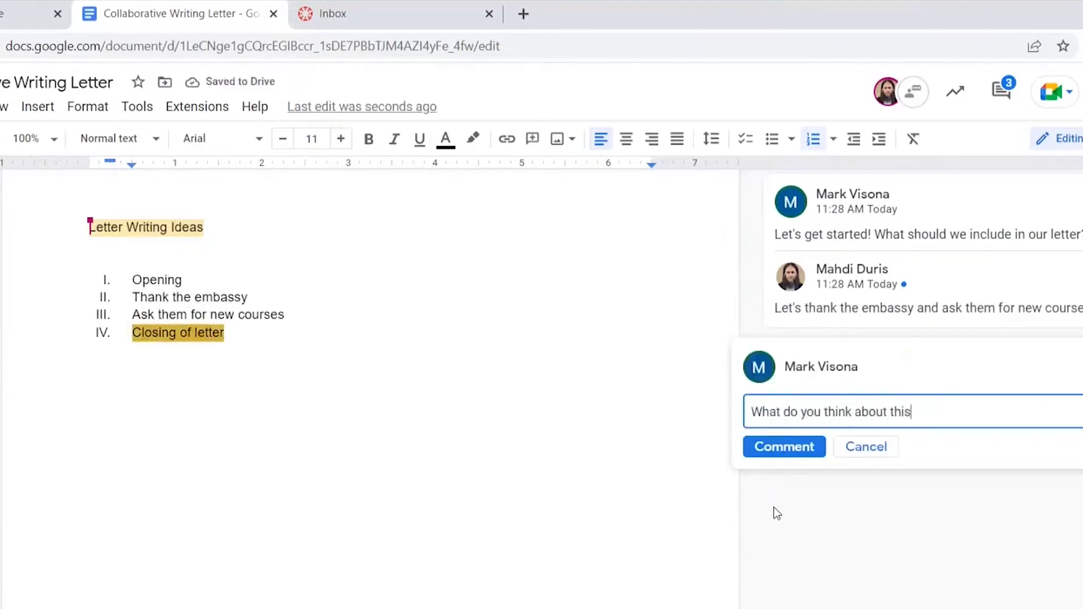
text( order of the letter?)
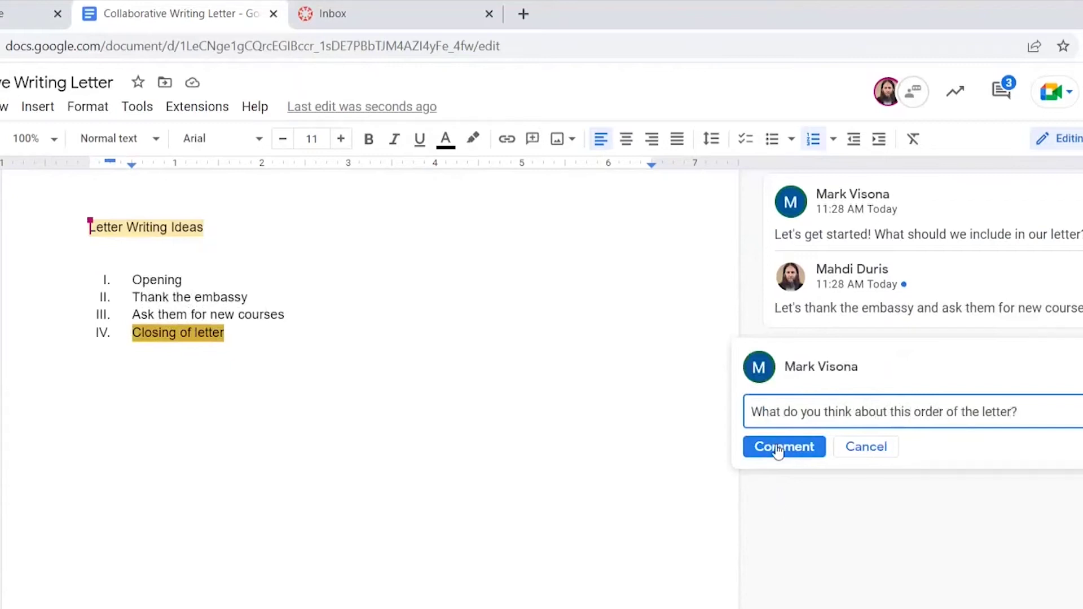
Post the order comment and add 'Introduction of who we are' as a new item after Opening
click(779, 449)
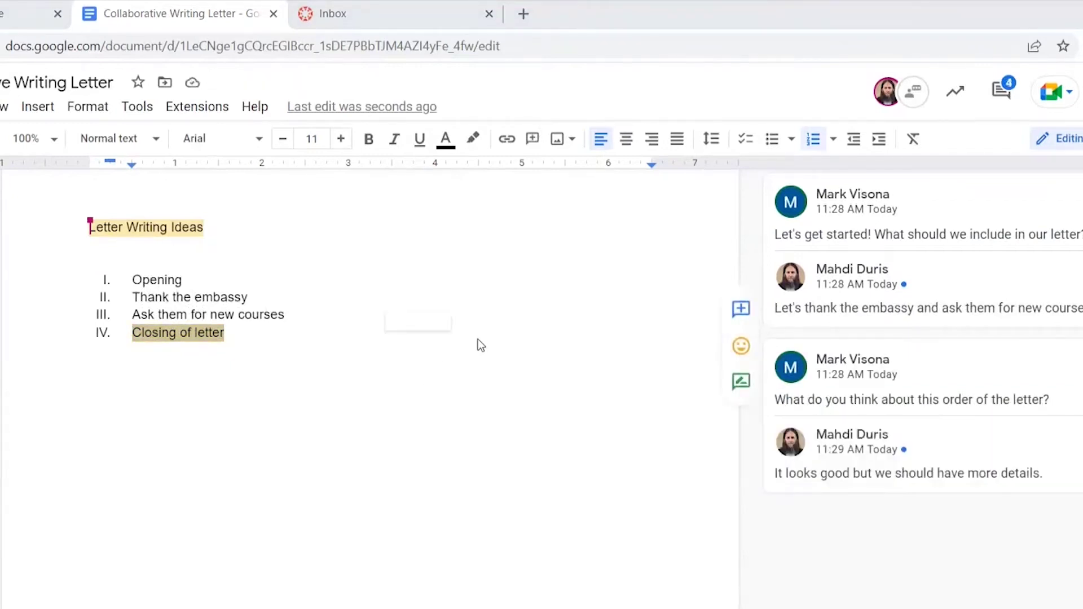
click(252, 271)
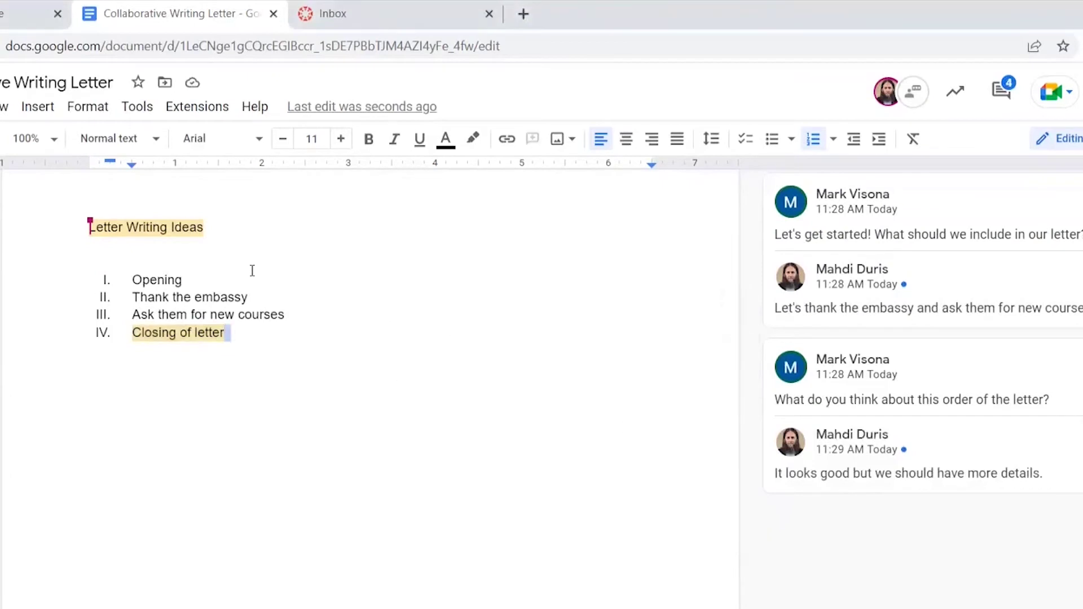
key(Return)
text(Introductio)
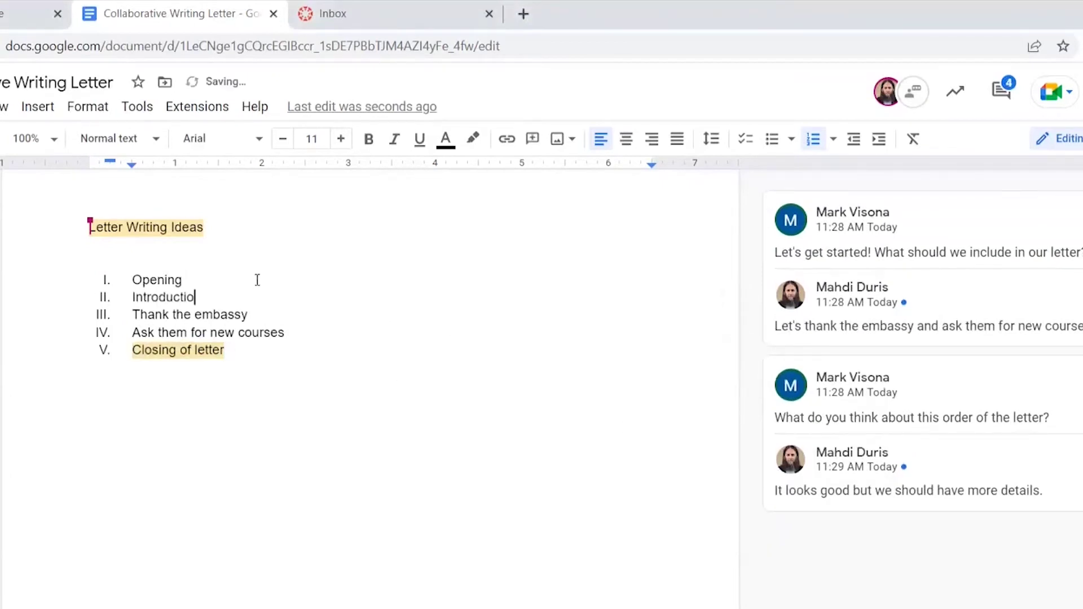
text(n of who we are Thank the embassy )
text(for the )
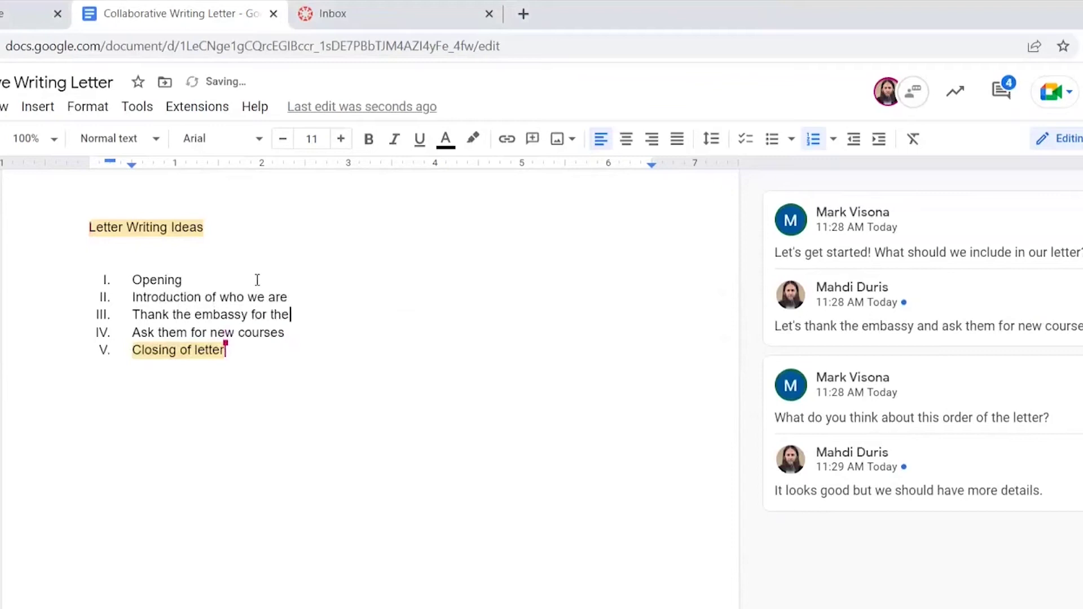
text(course in tec)
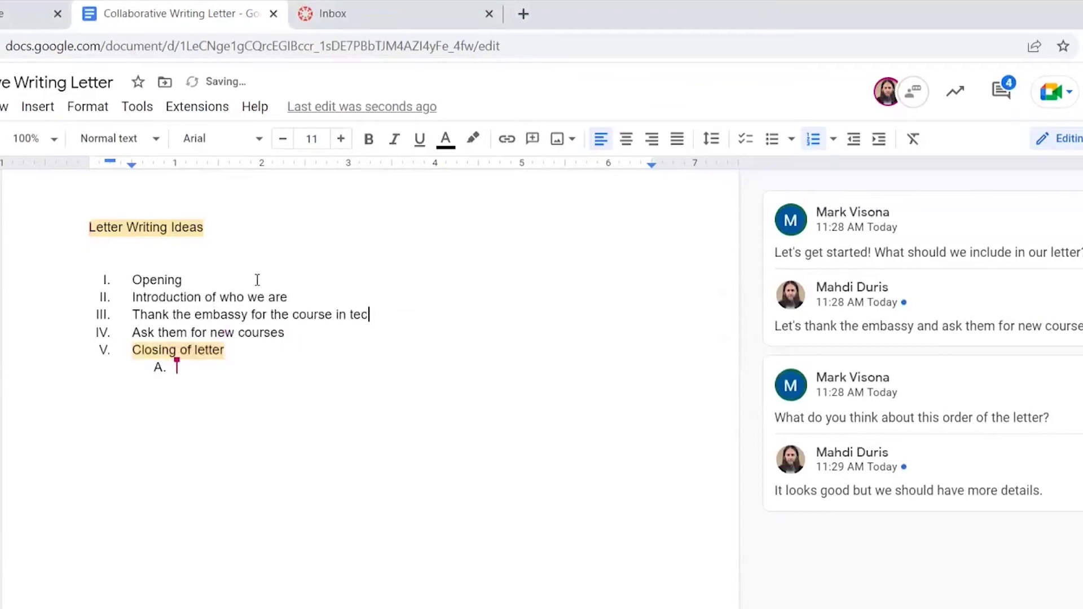
text(hnology)
Add indented sub-points 'A course on testing' and 'A course on social media for teaching' under the courses item
click(303, 333)
key(Return)
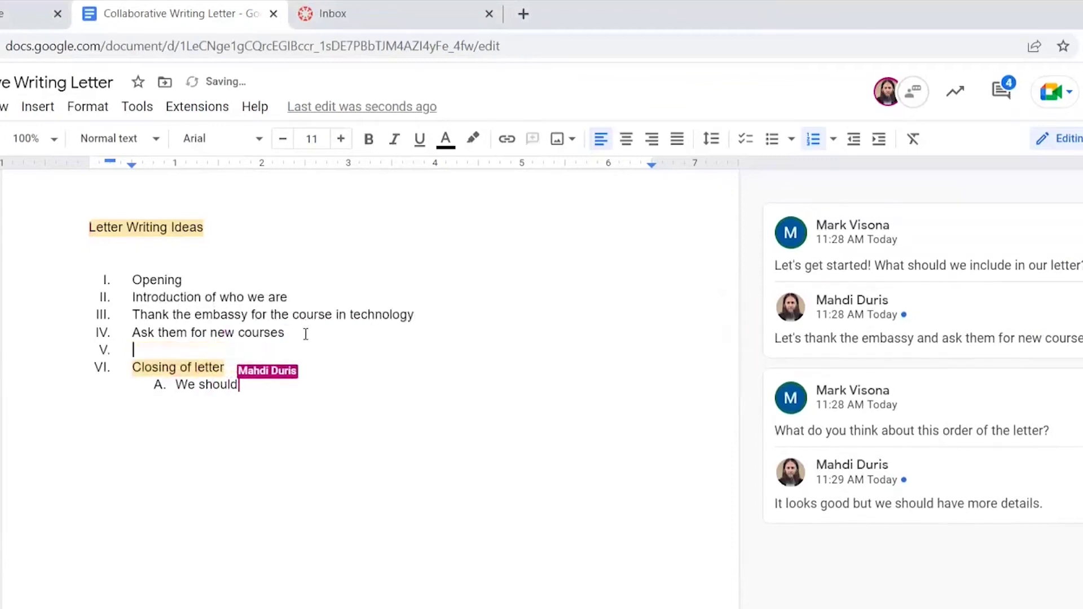
key(Tab)
text(A course on testing)
key(Return)
text(A cour)
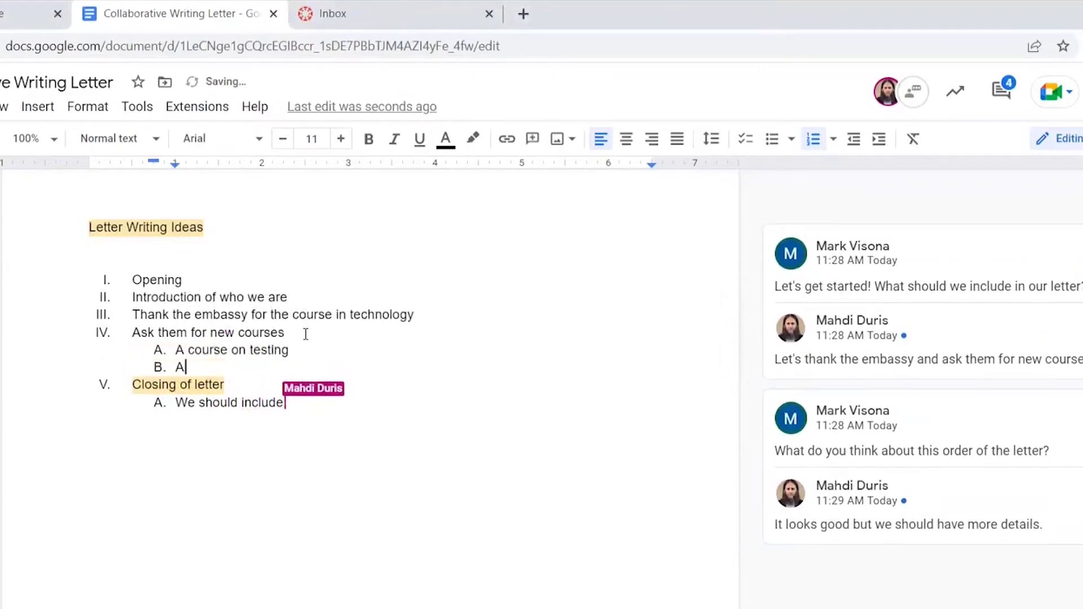
text(se on social media for )
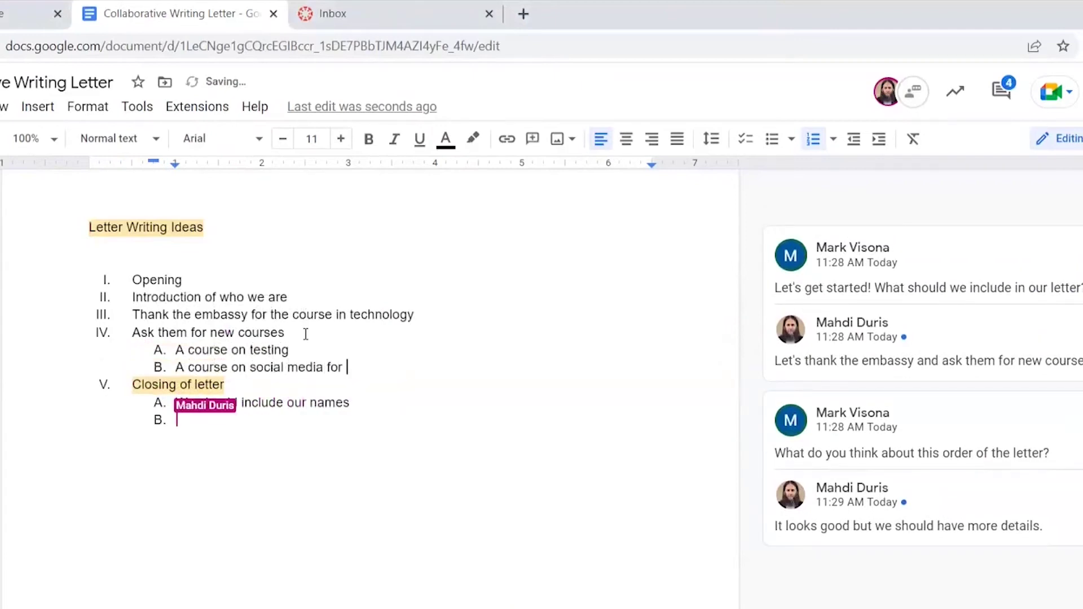
text(teaching)
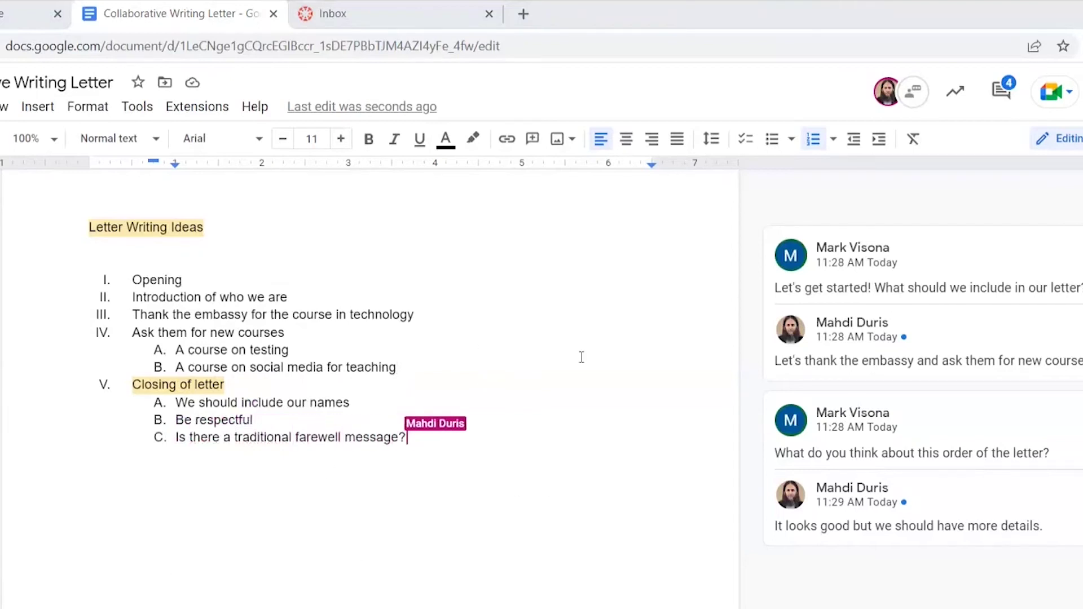
Below the outline, write 'Dear Members of the U.S. Embassy,' and a sentence thanking them for the technology course
key(Return)
key(Return)
key(Return)
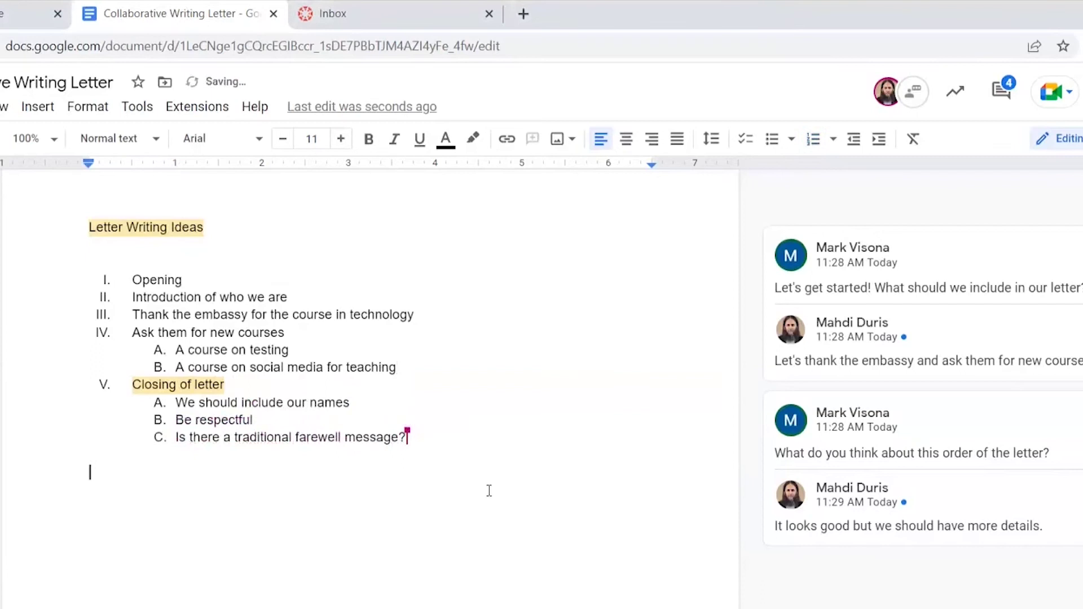
text(Dear Member)
key(Tab)
text(U.S. Embassy,)
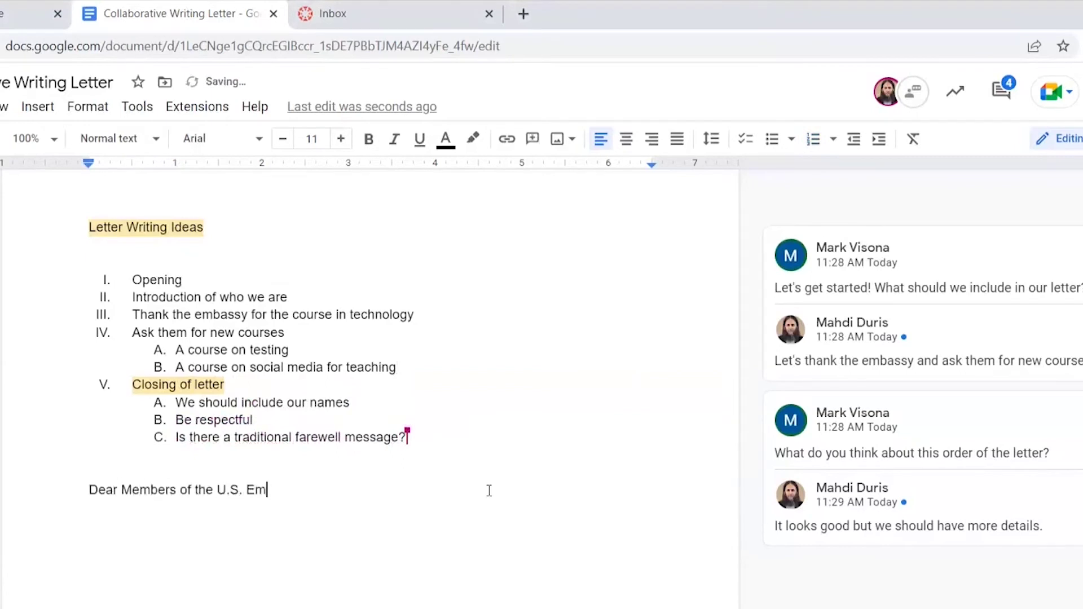
key(Return)
key(Return)
text(We are participating in a global online)
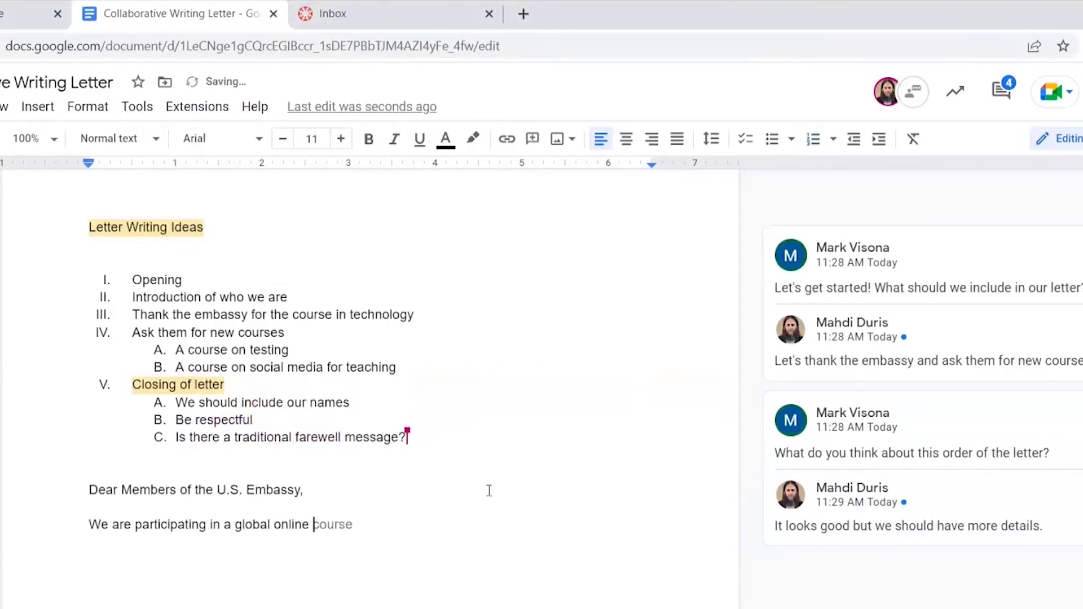
key(Tab)
text(in technology. Thank)
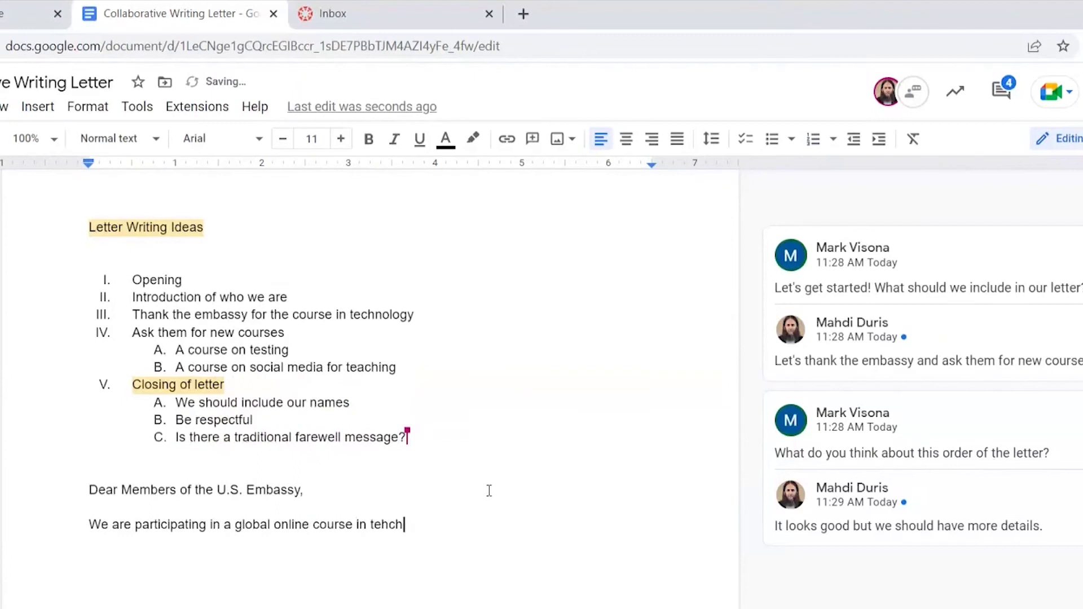
text( you for giving us this opportunity.)
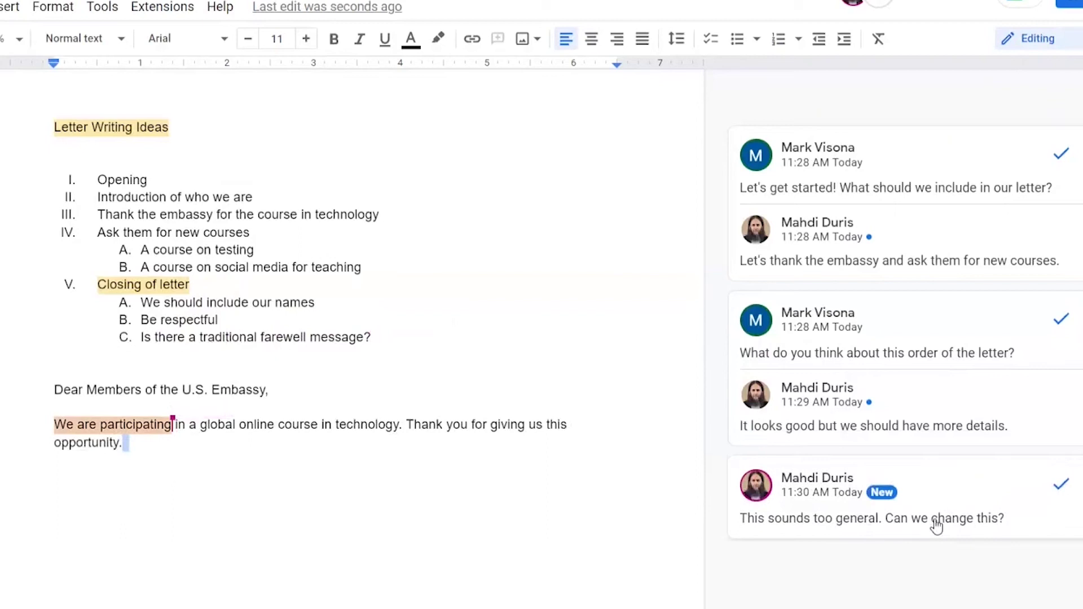
Reply to the 'too general' comment suggesting adding a sentence about where we are from
click(936, 527)
click(853, 541)
text(I think i)
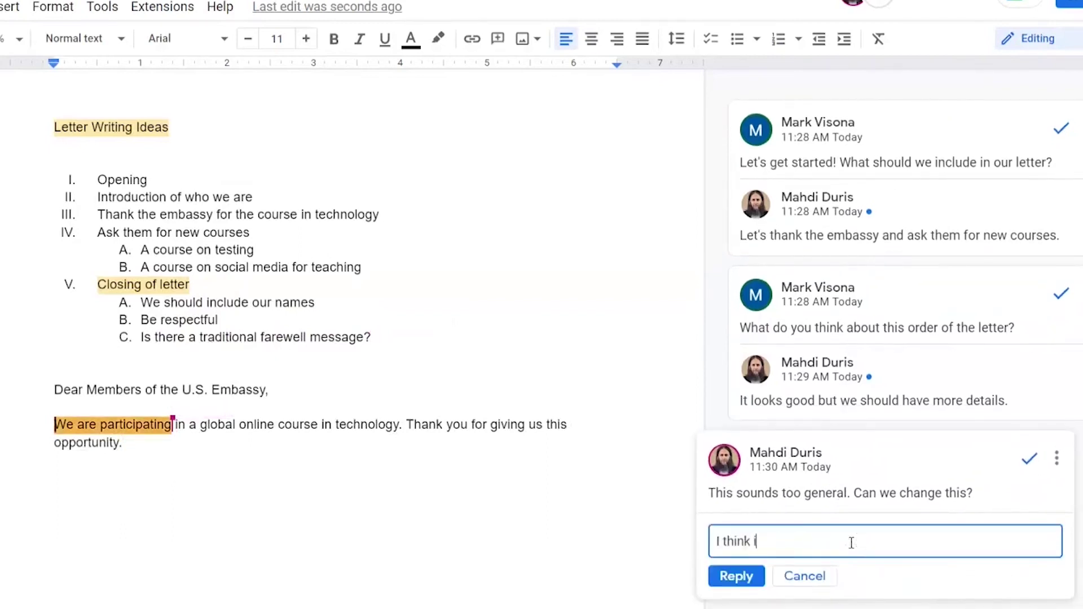
text(t is a good start but can a)
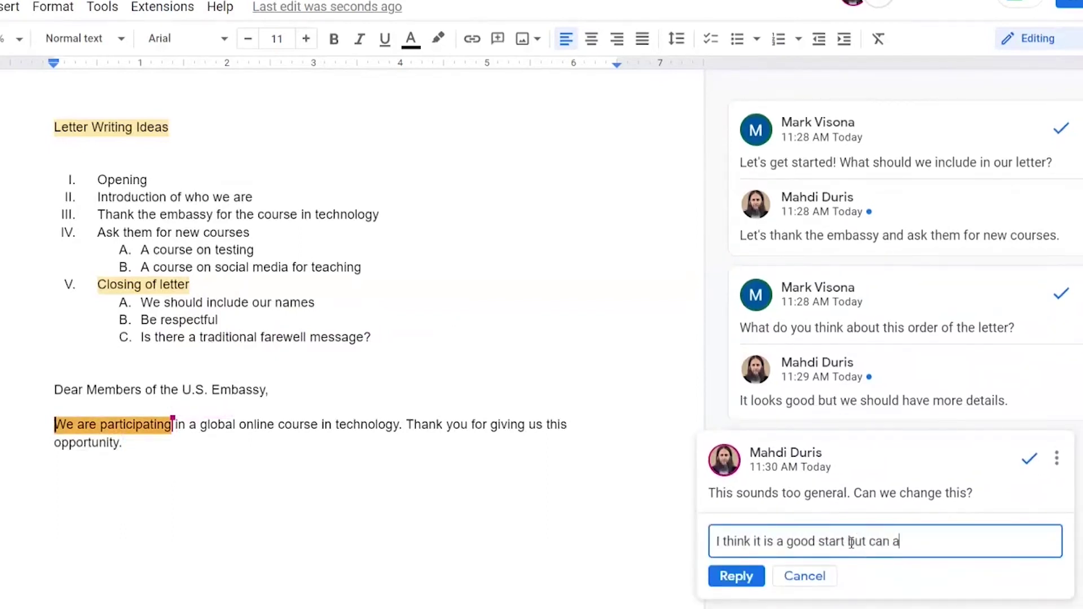
text(dd a sentence about )
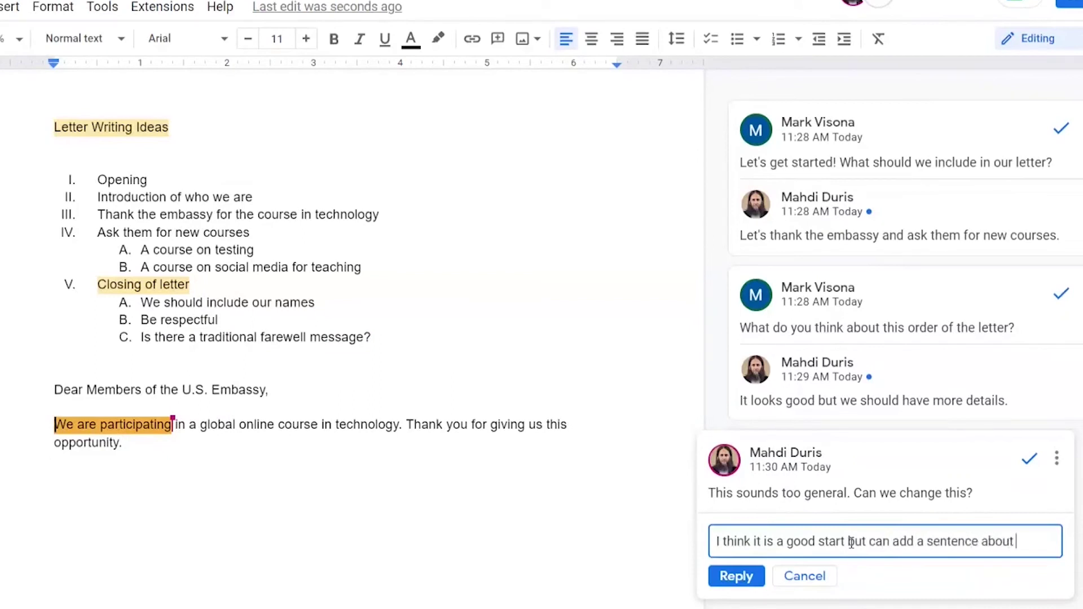
text(where we are from?)
click(725, 593)
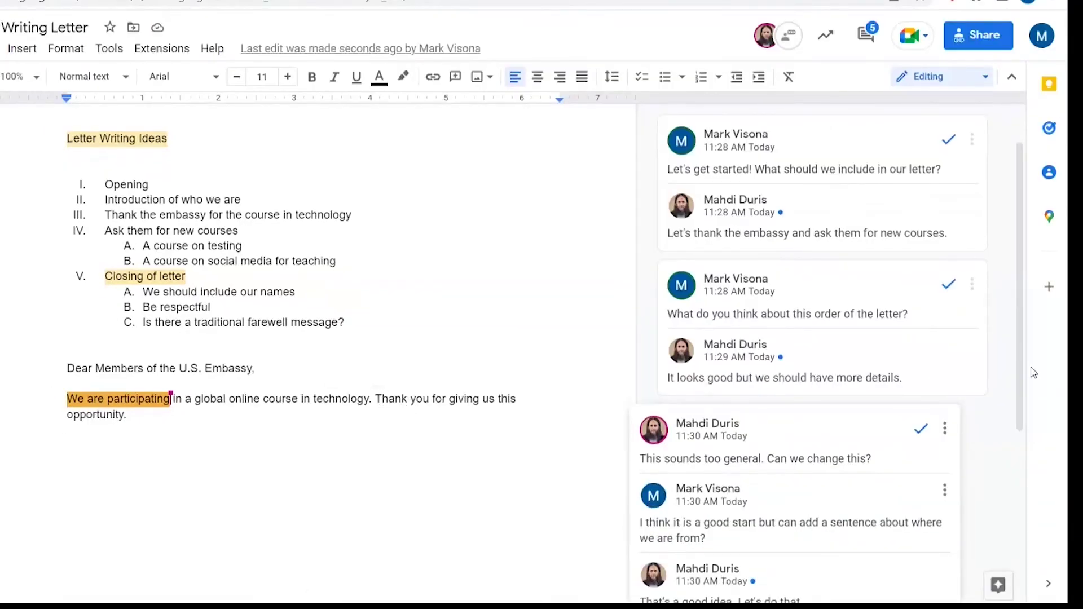
Insert a sentence saying we are English educators from the United States, France, and Italy, then resolve the thread
scroll(815, 513, down, 1)
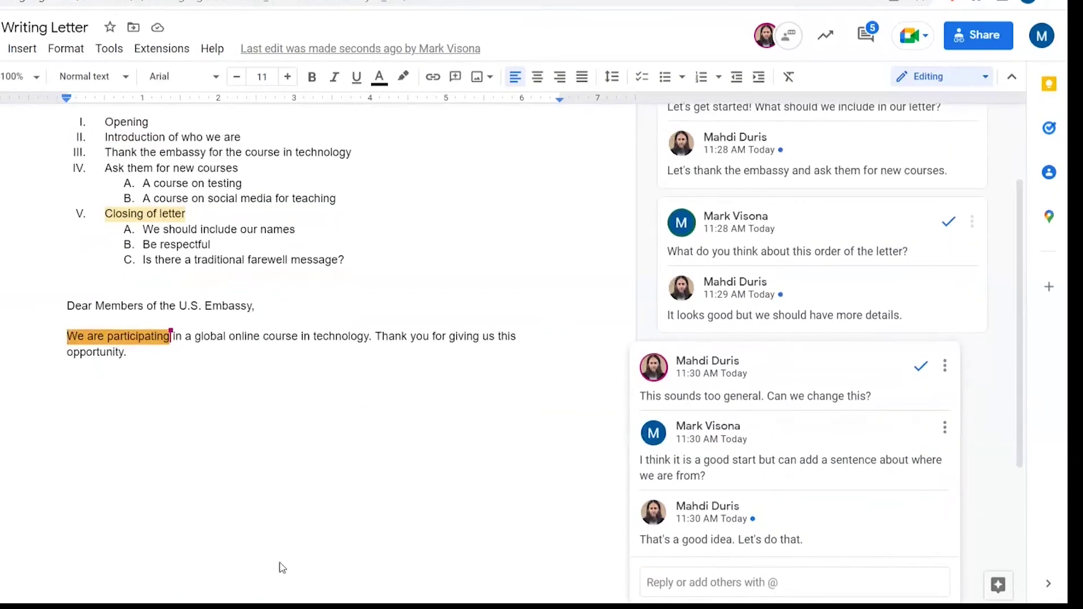
click(375, 336)
text(We are from the Unite)
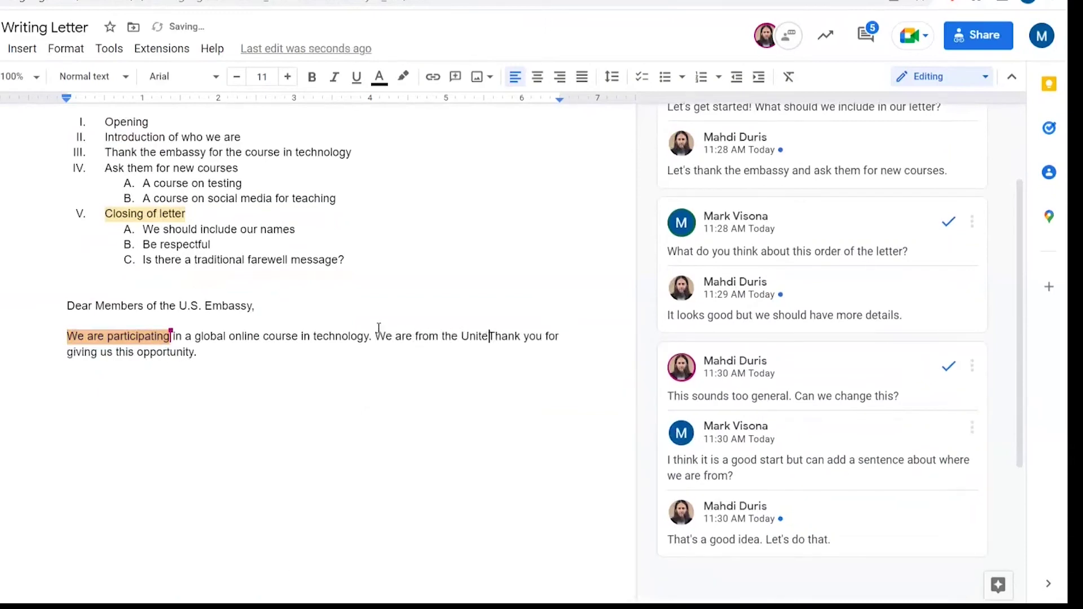
text(d States, France, and I)
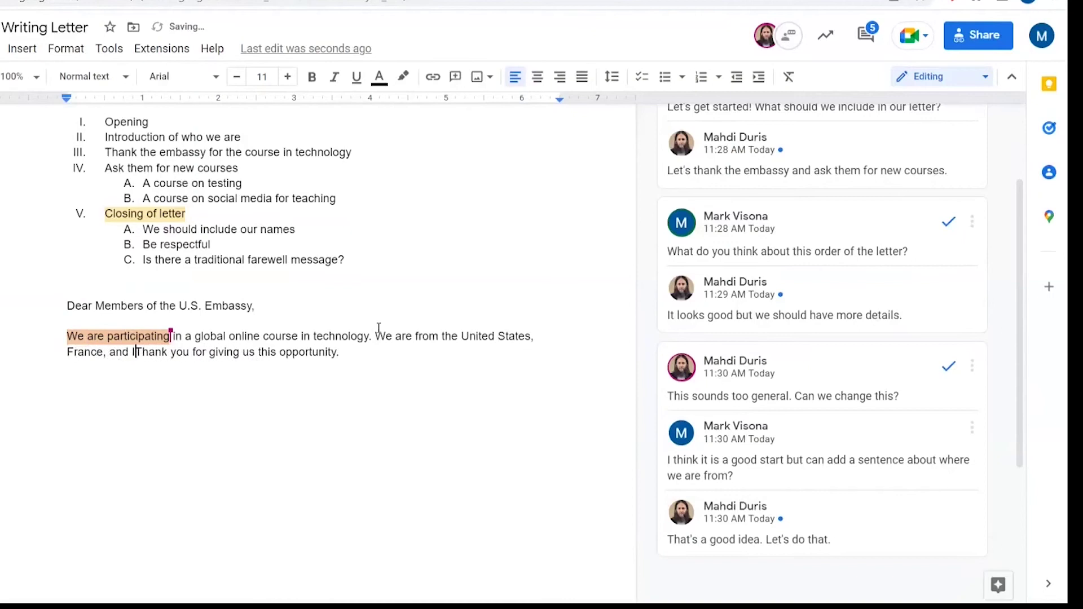
text(taly and are educators of English at the)
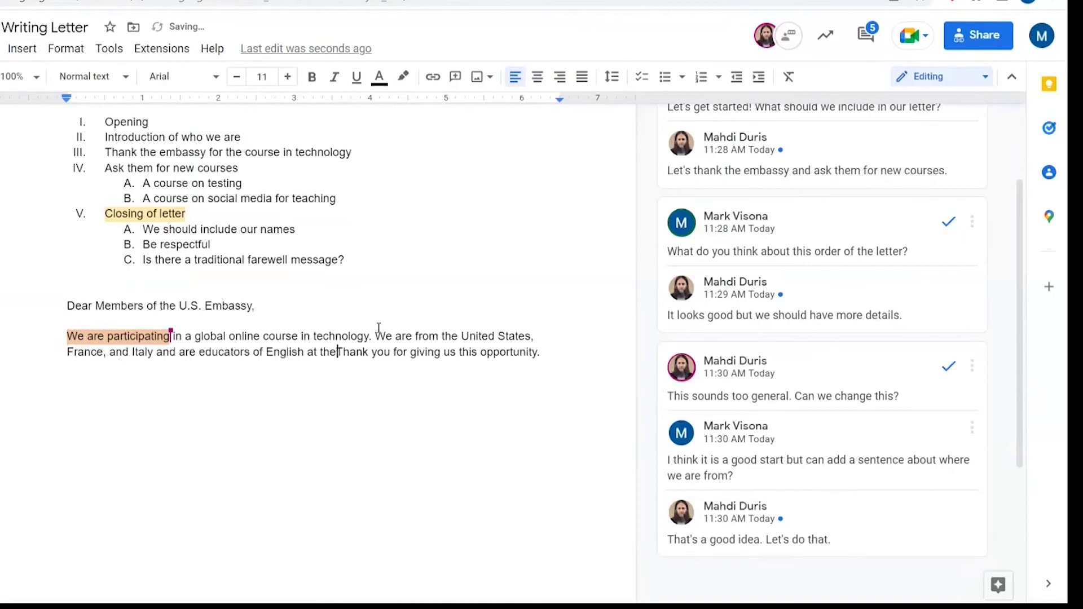
text( primary, secondary, and university lev)
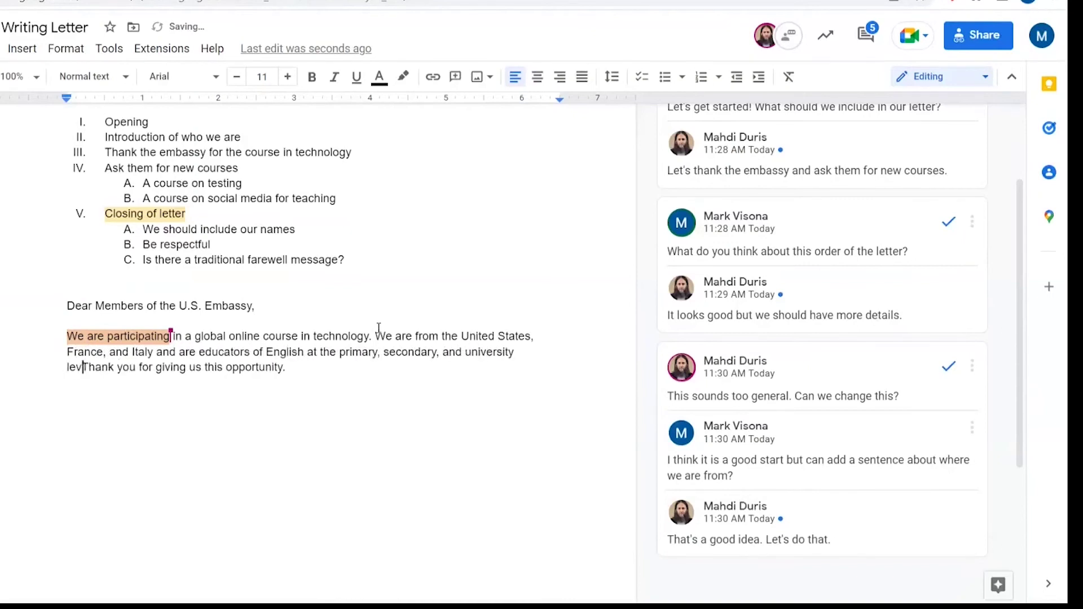
text(el.)
key(Return)
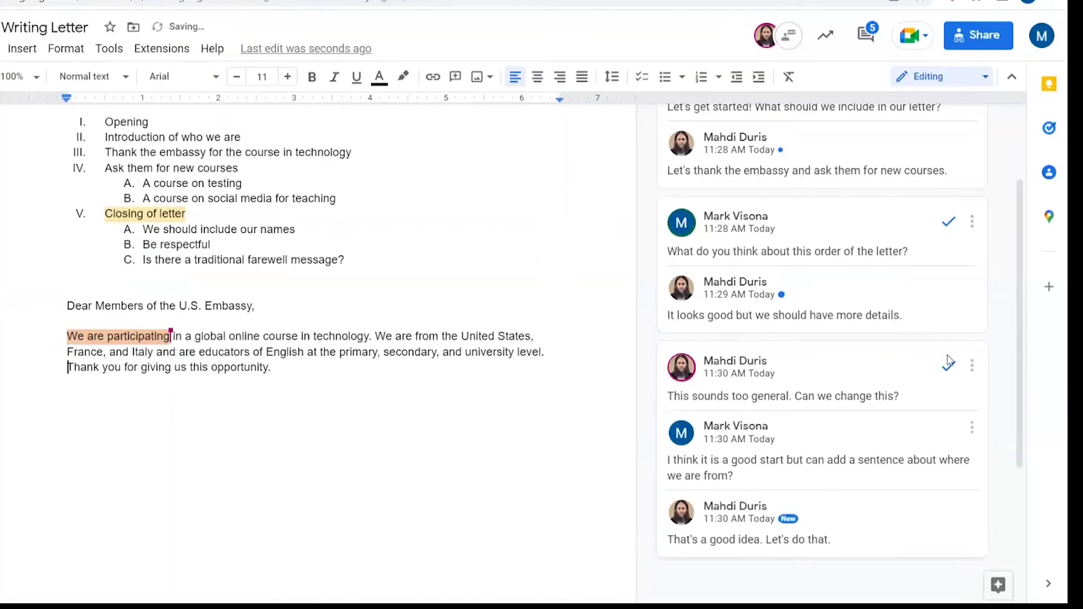
click(949, 370)
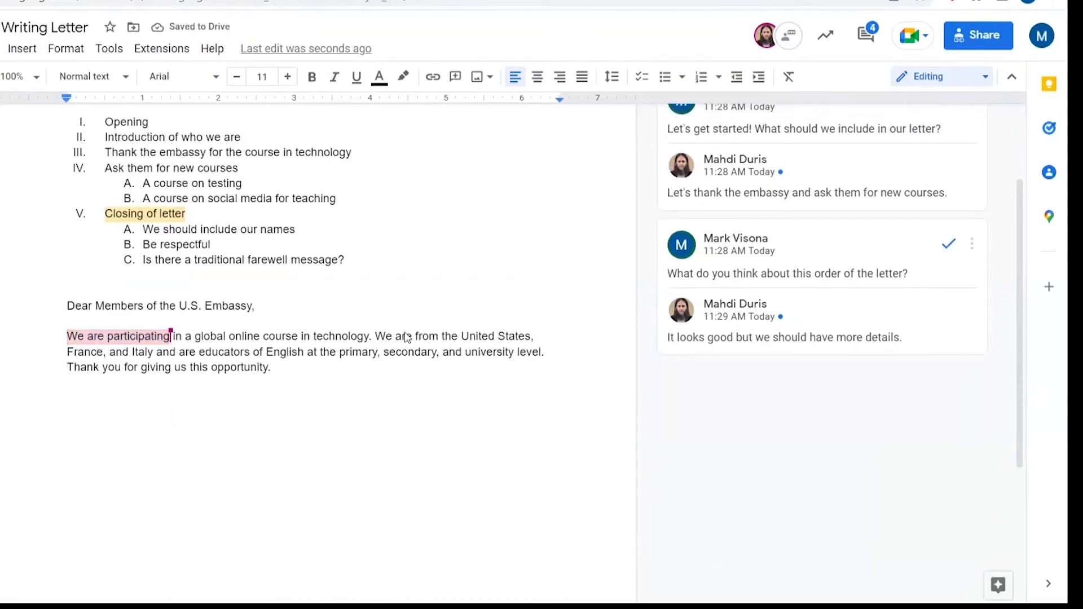
Search Explore for 'business letter' with the cursor placed after 'opportunity.'
click(619, 485)
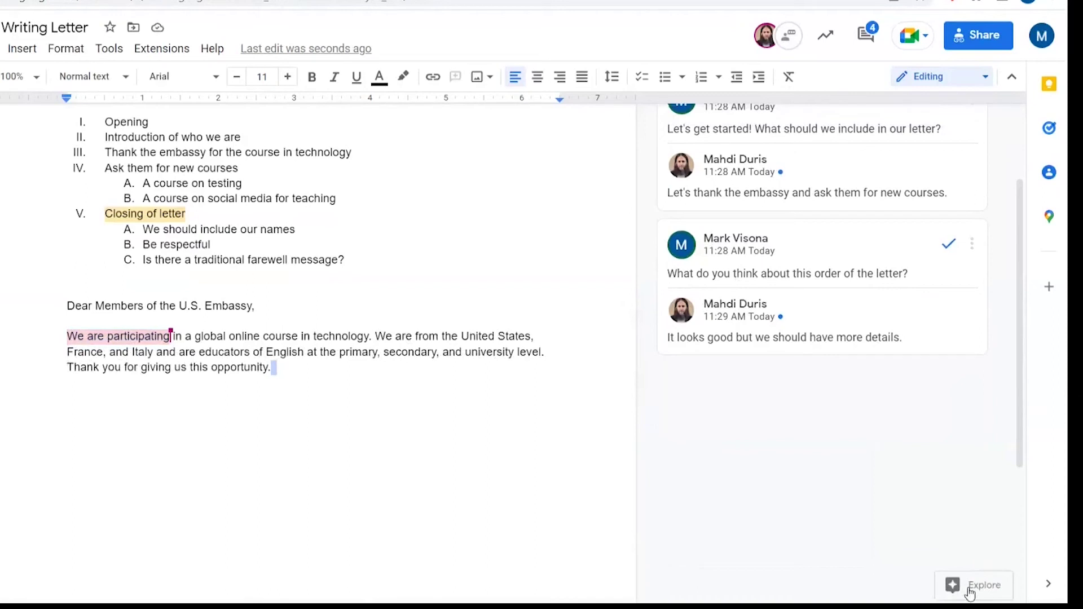
click(970, 587)
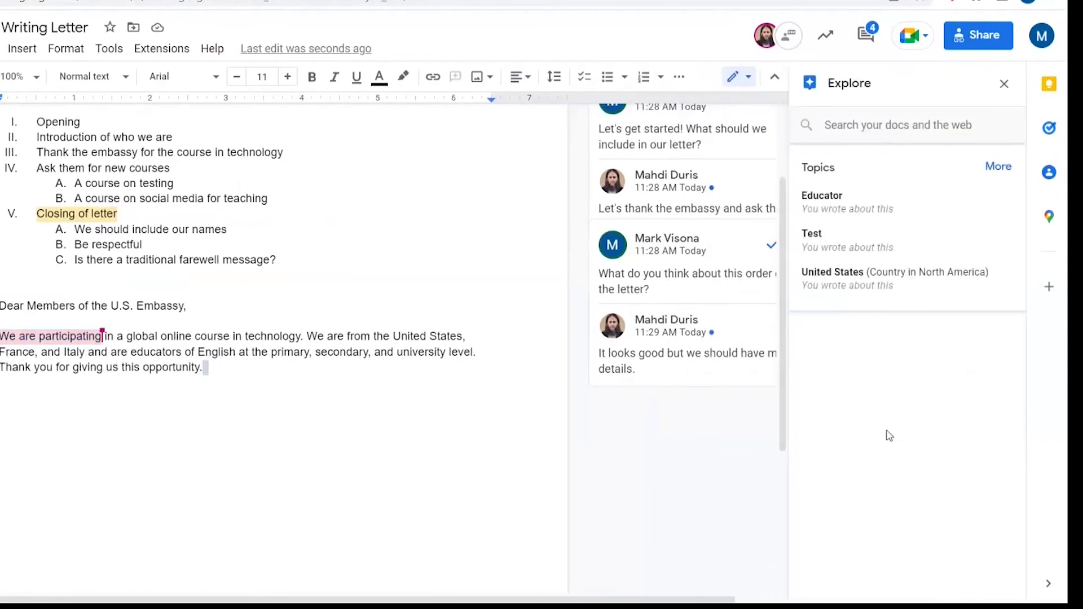
click(843, 125)
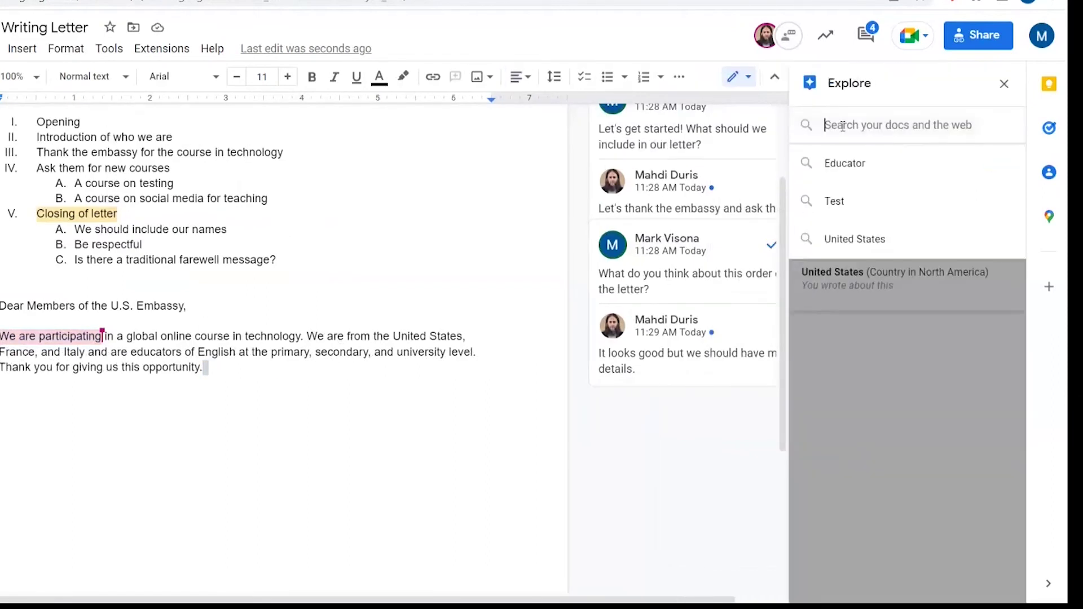
text(busin)
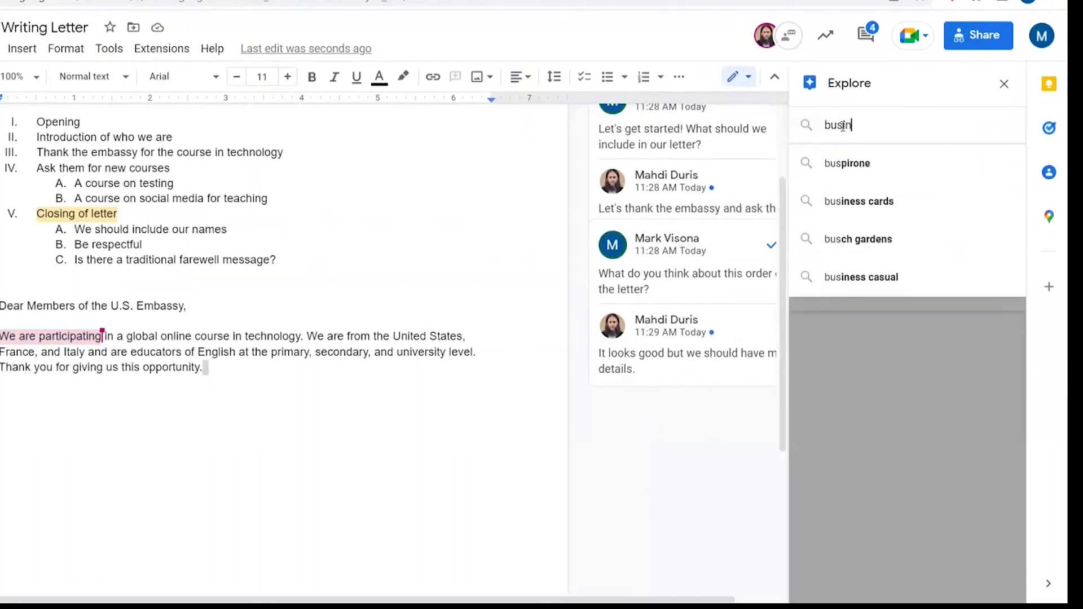
text(ess letter)
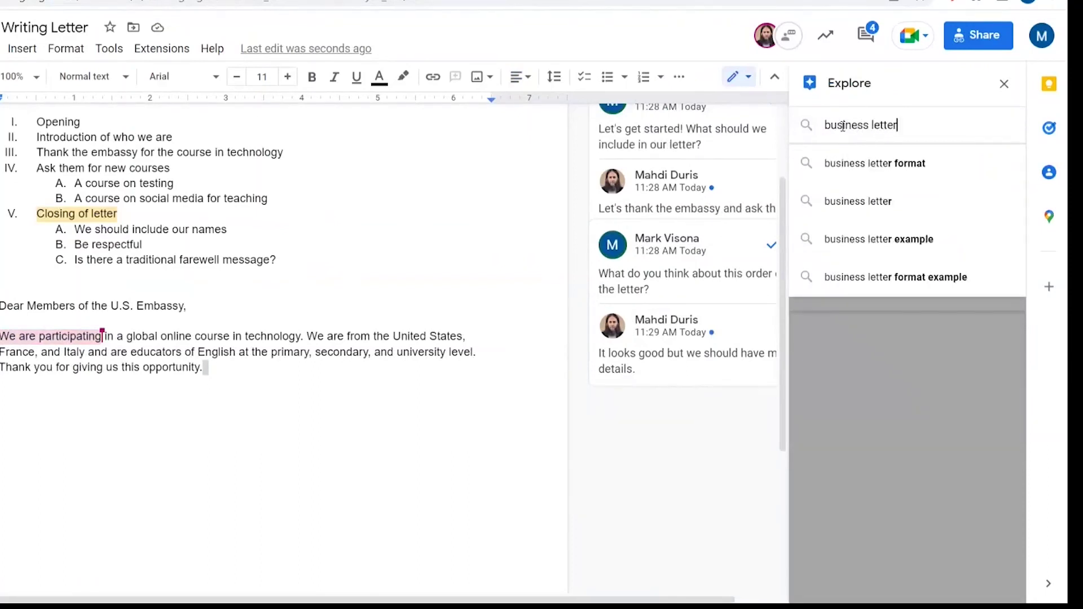
key(Return)
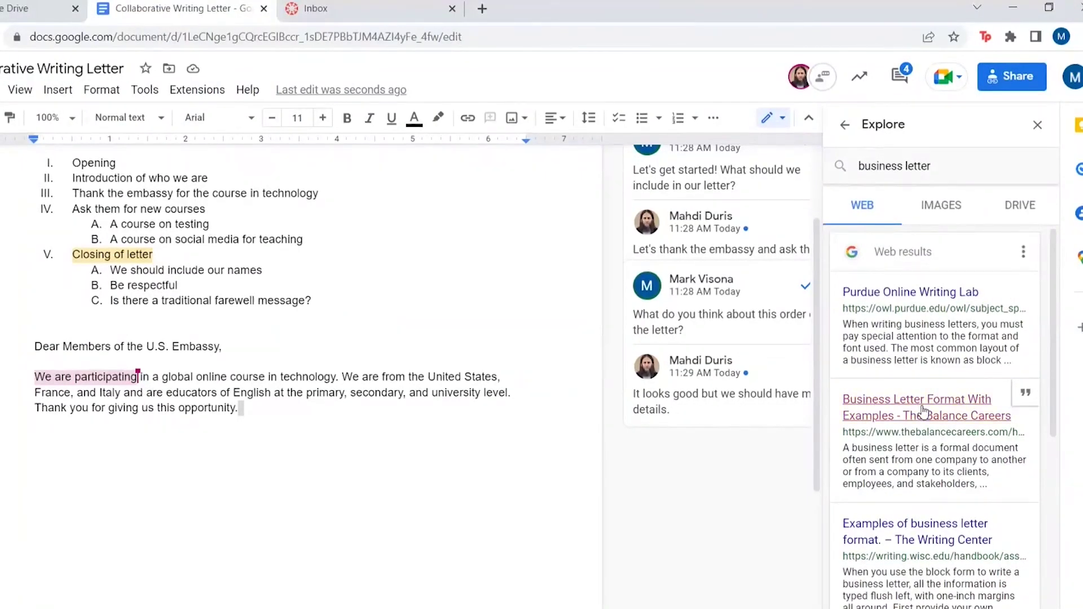
Open The Balance Careers article 'Business Letter Format With Examples' and skim it
click(923, 411)
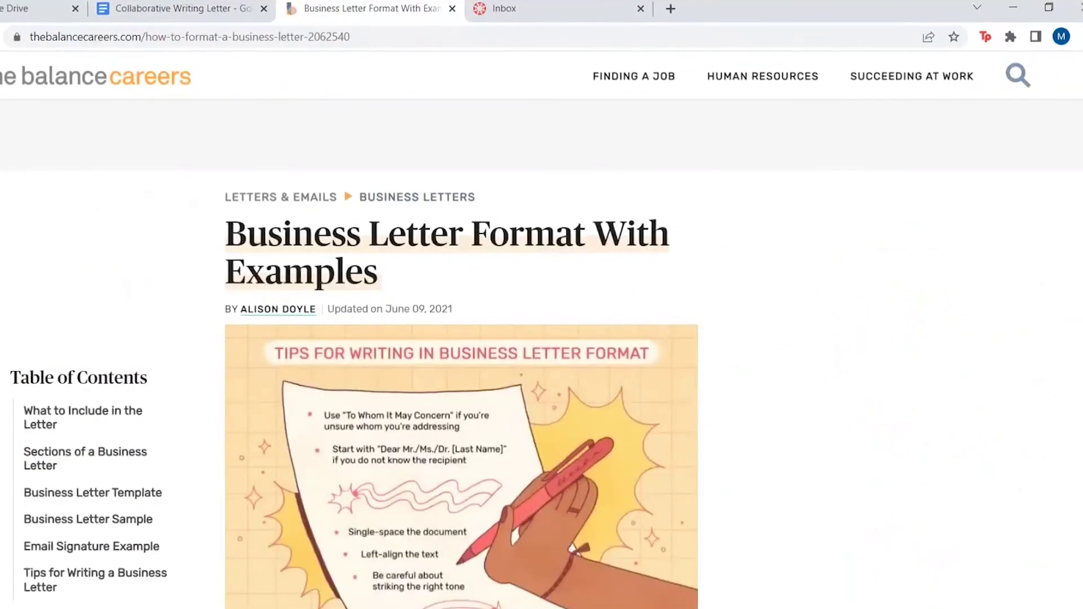
scroll(461, 395, down, 10)
scroll(461, 395, up, 8)
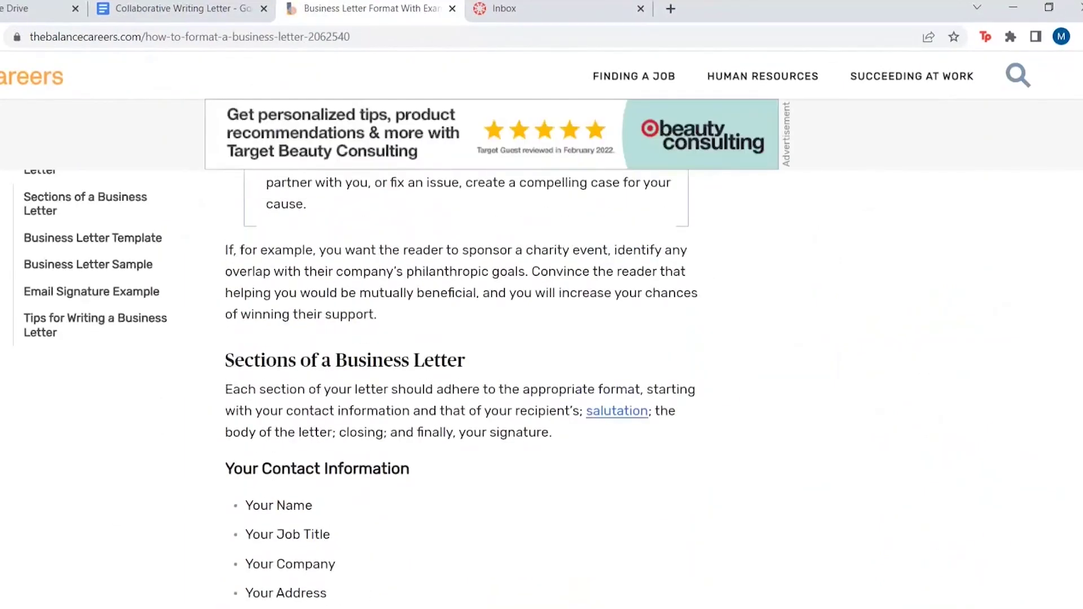
scroll(462, 395, up, 3)
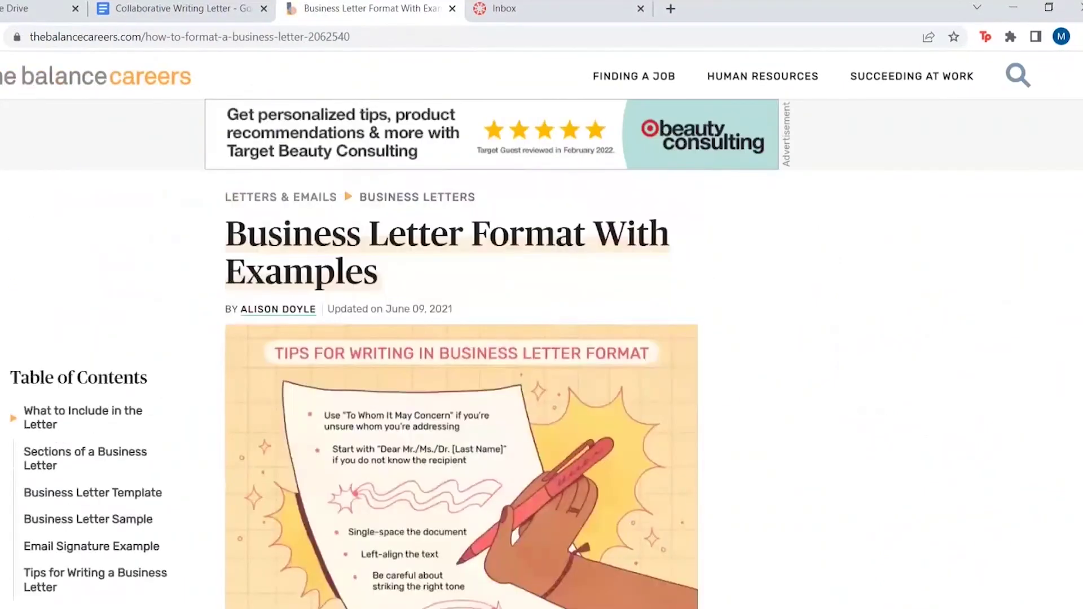
Copy the article's web address from the address bar
click(43, 36)
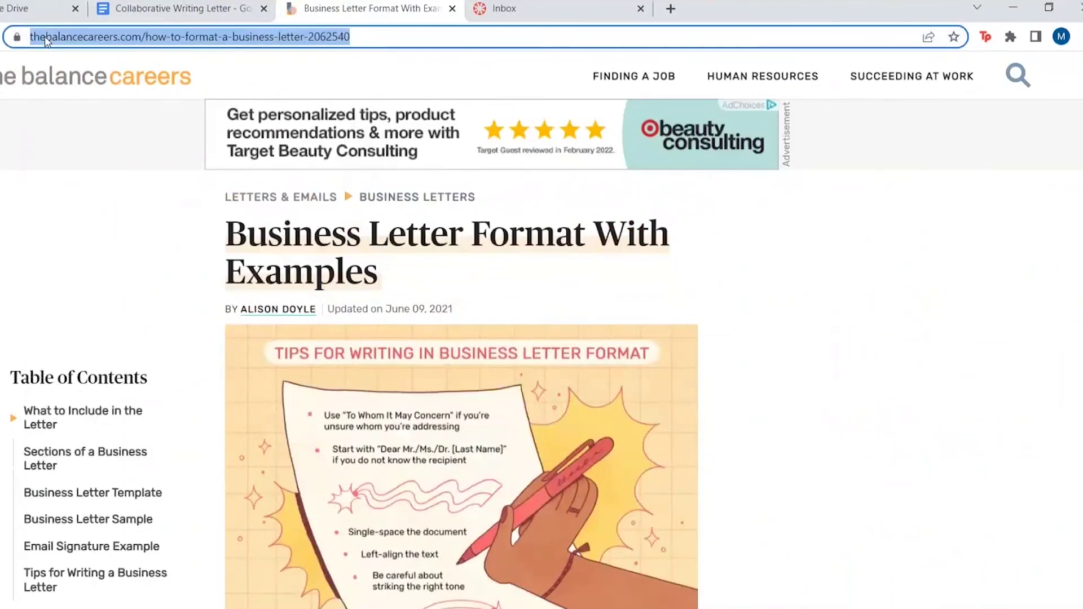
right_click(47, 40)
click(85, 123)
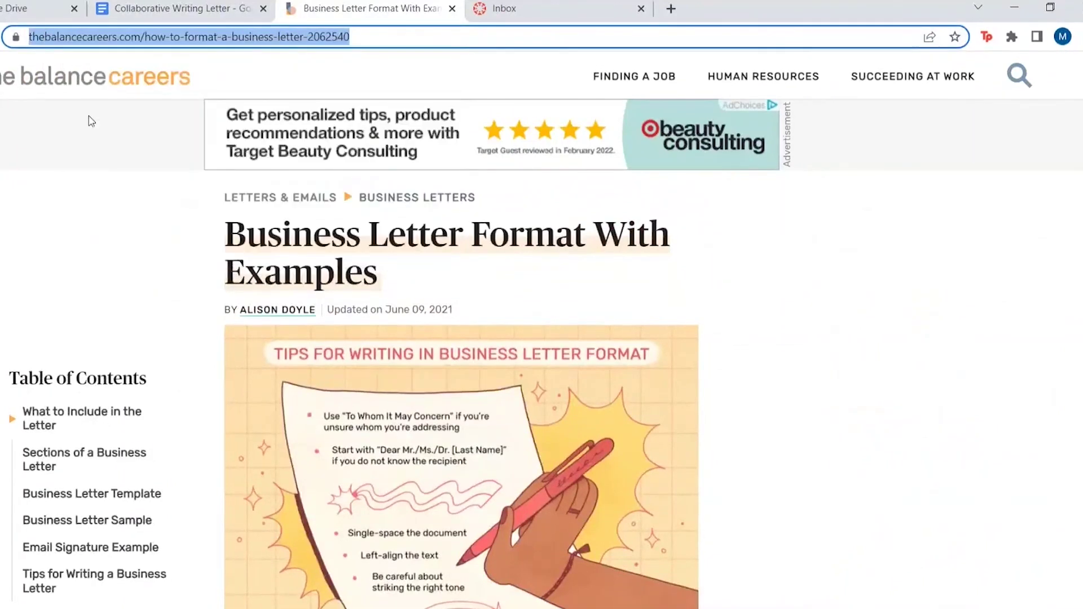
Comment on 'opportunity.' with 'I found a website that has examples of letter formats:' plus the pasted article link
click(174, 11)
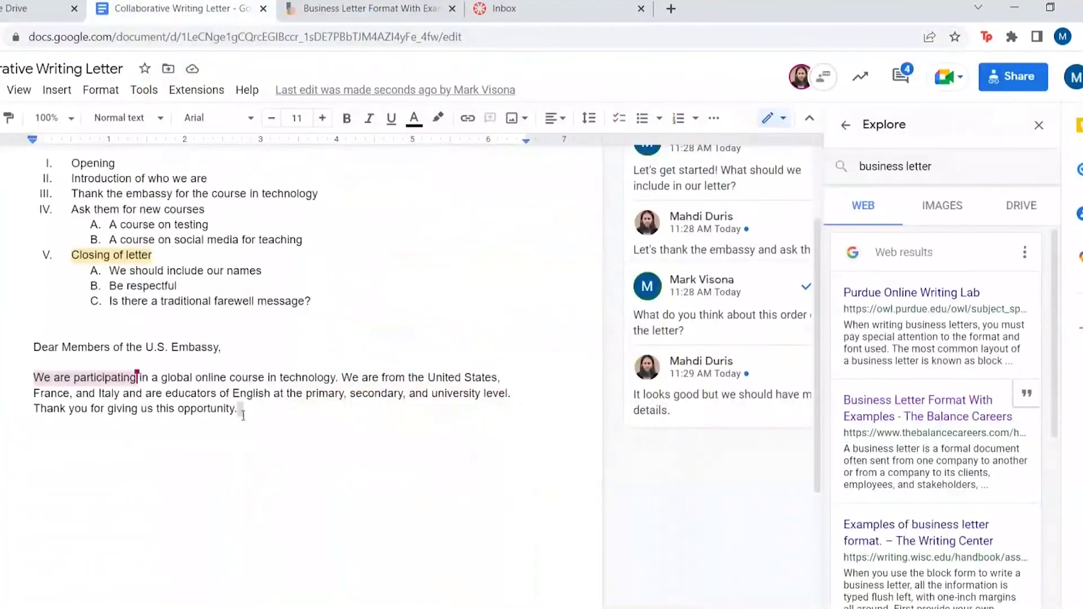
drag(239, 409, 178, 413)
click(604, 388)
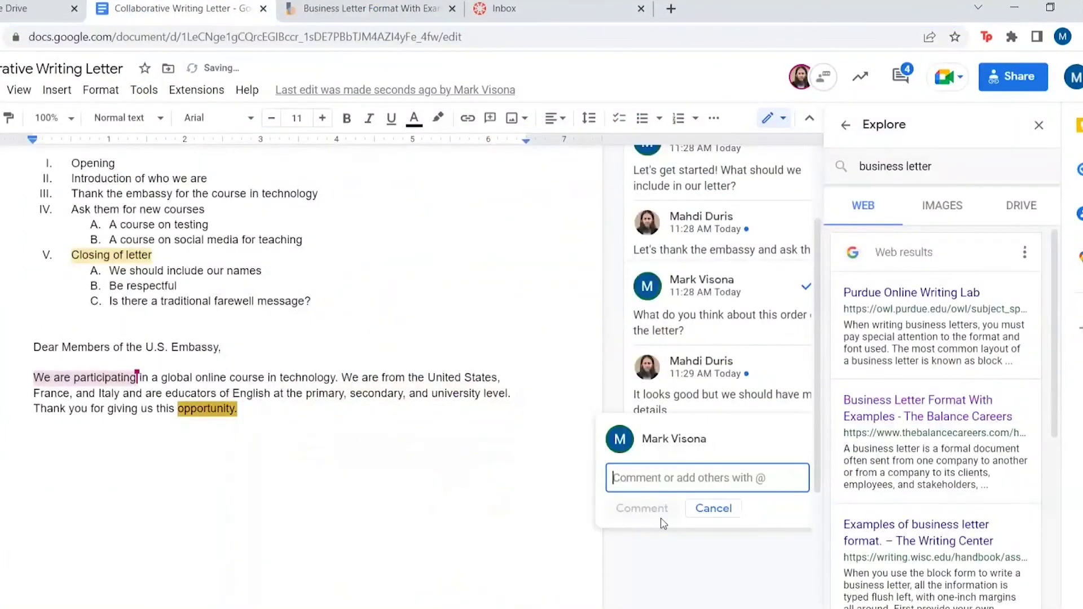
text(I found a)
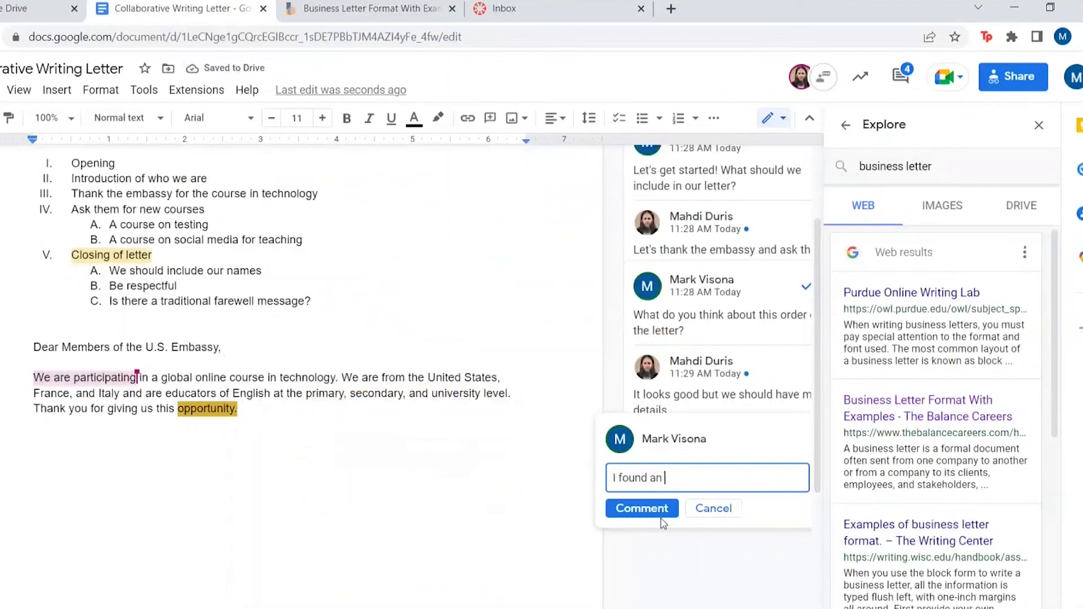
text( website that has exa)
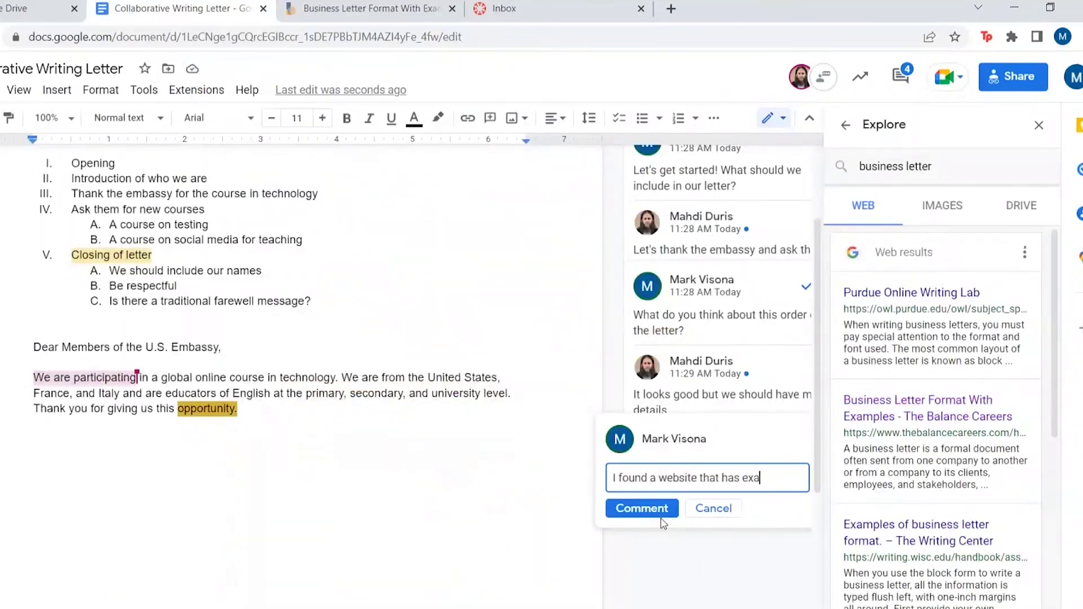
text(mples of letter formats)
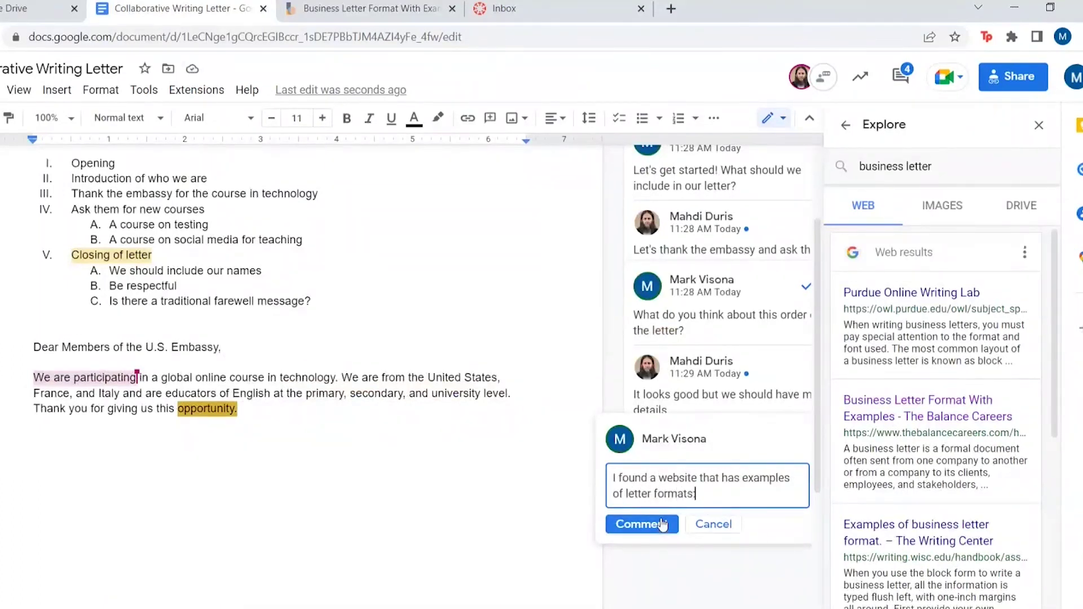
text(:)
key(ctrl+v)
click(662, 524)
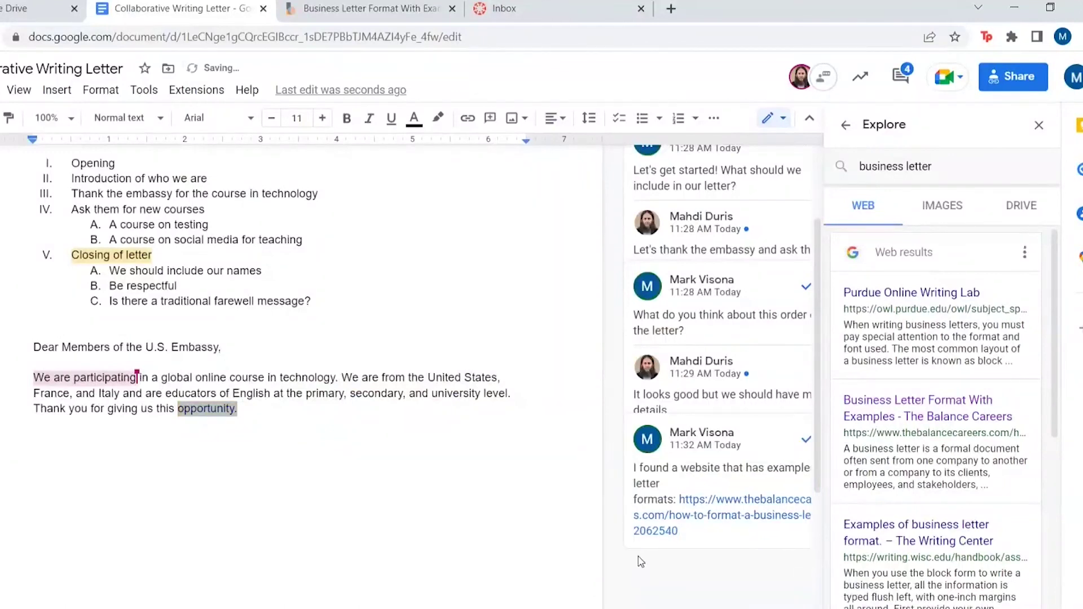
mouse_move(728, 514)
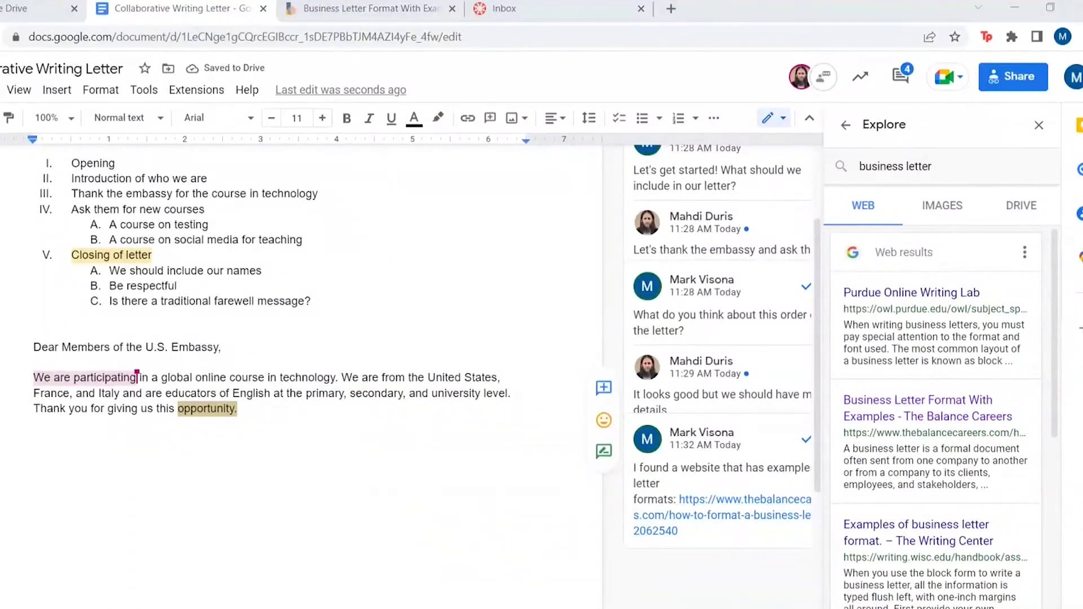
click(566, 456)
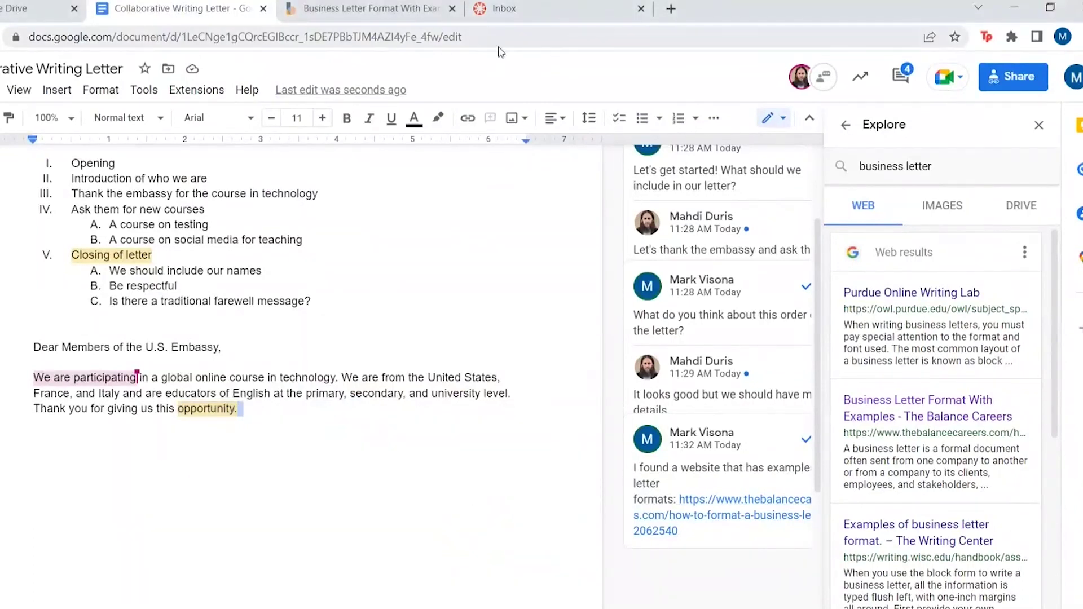